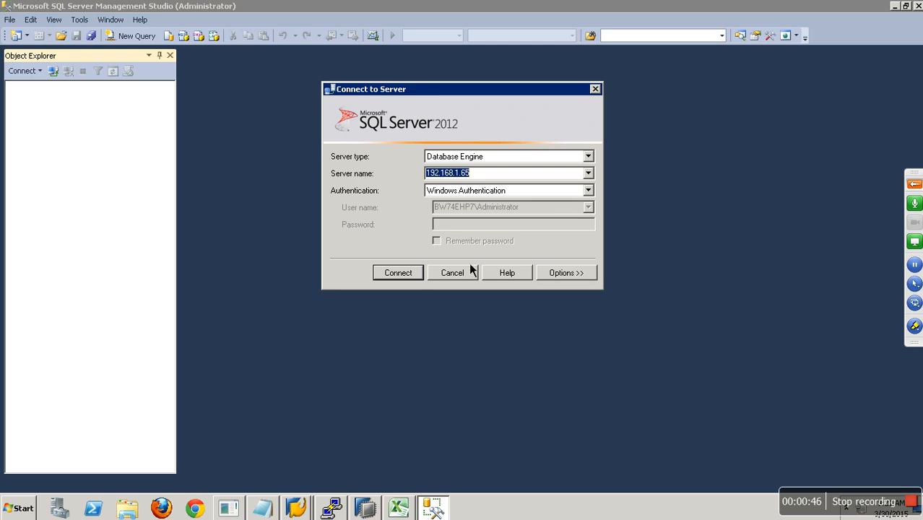
Step: Connect to the 192.168.1.65 database engine using SQL Server Authentication with login ehp and enter the account password
{"action": "left_click", "coordinate": [507, 191]}
{"action": "left_click", "coordinate": [486, 211]}
{"action": "key", "text": "Tab"}
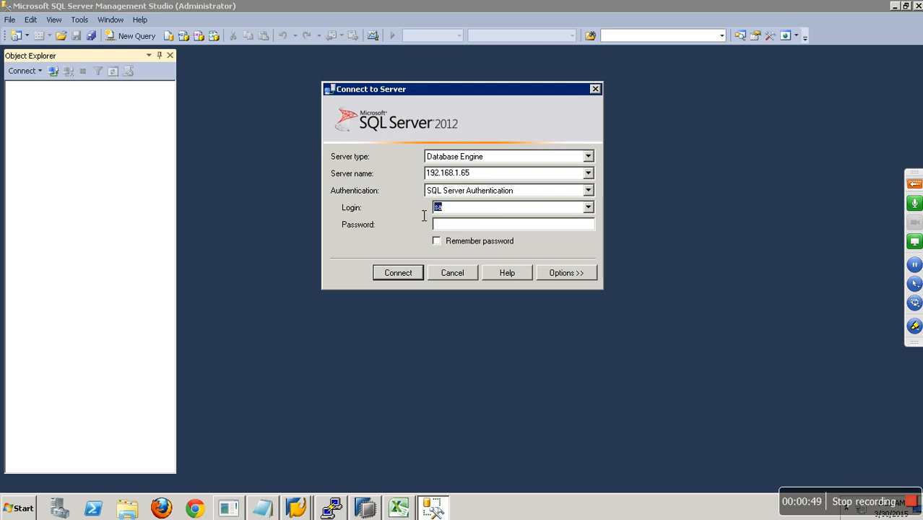
{"action": "type", "text": "ehp"}
{"action": "key", "text": "Tab"}
{"action": "type", "text": "*********"}
{"action": "key", "text": "Return"}
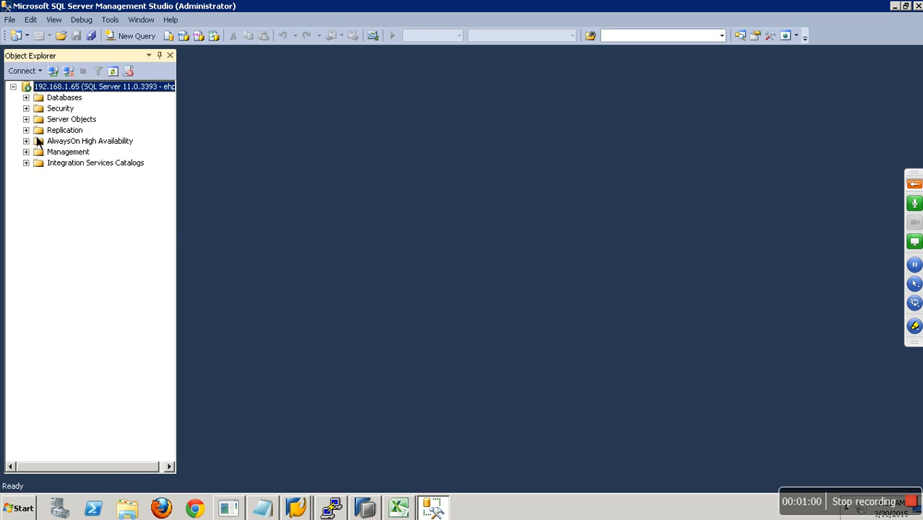
Step: Expand the server's databases and the contents of the EHP database
{"action": "left_click", "coordinate": [27, 98]}
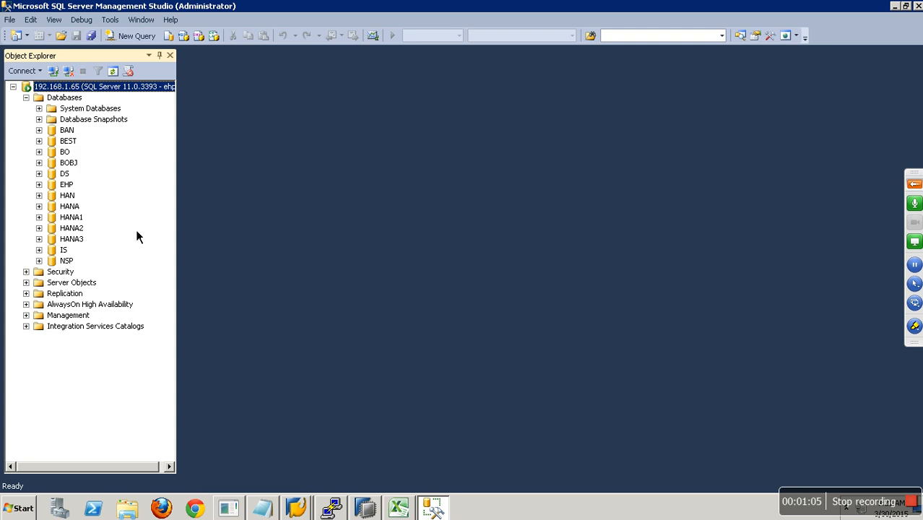
{"action": "left_click", "coordinate": [68, 186]}
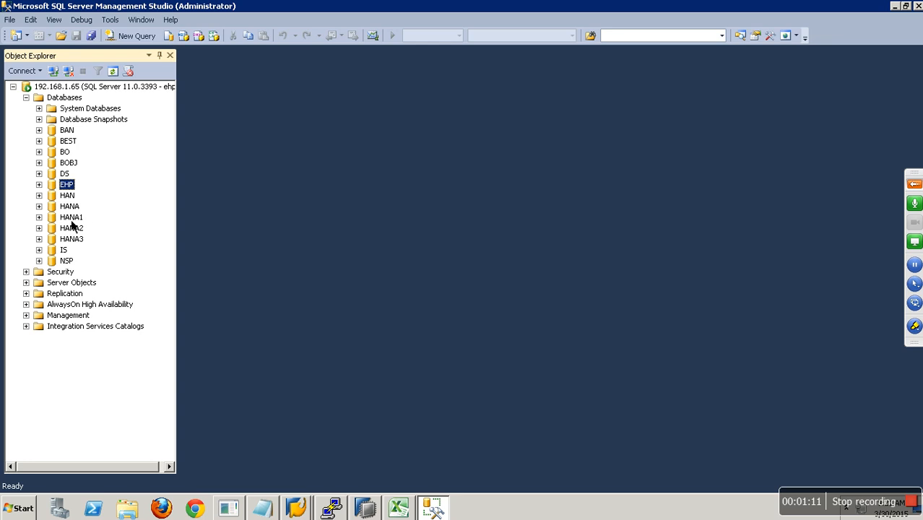
{"action": "double_click", "coordinate": [48, 189]}
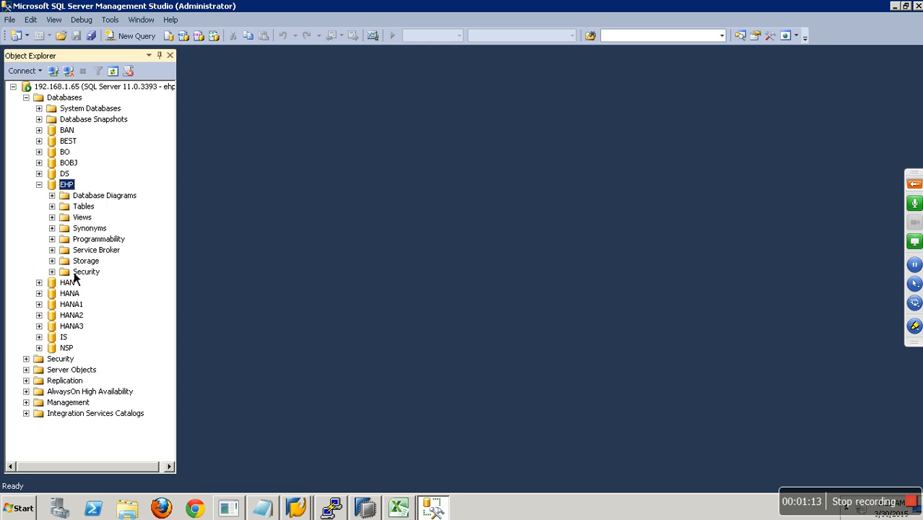
Step: Filter the EHP database's tables to names containing VBAK and expand the filtered table list
{"action": "left_click", "coordinate": [85, 209]}
{"action": "right_click", "coordinate": [88, 212]}
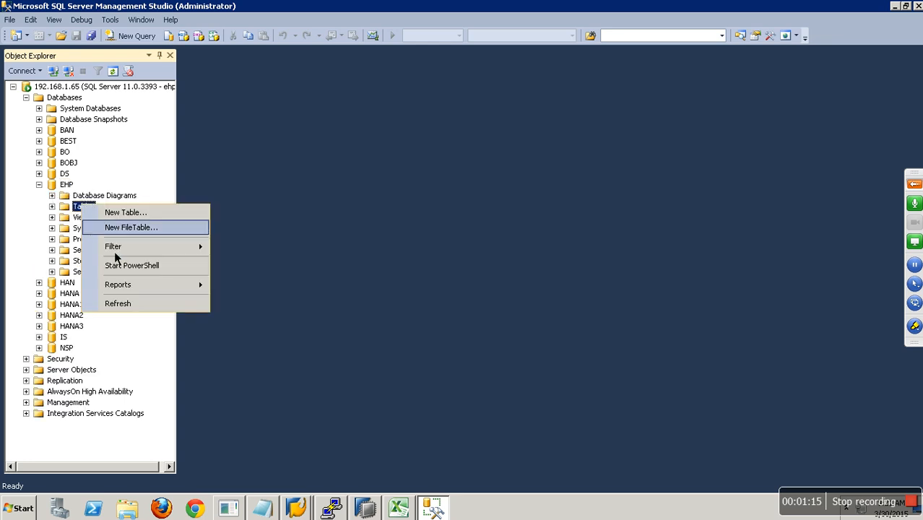
{"action": "mouse_move", "coordinate": [120, 246]}
{"action": "left_click", "coordinate": [261, 264]}
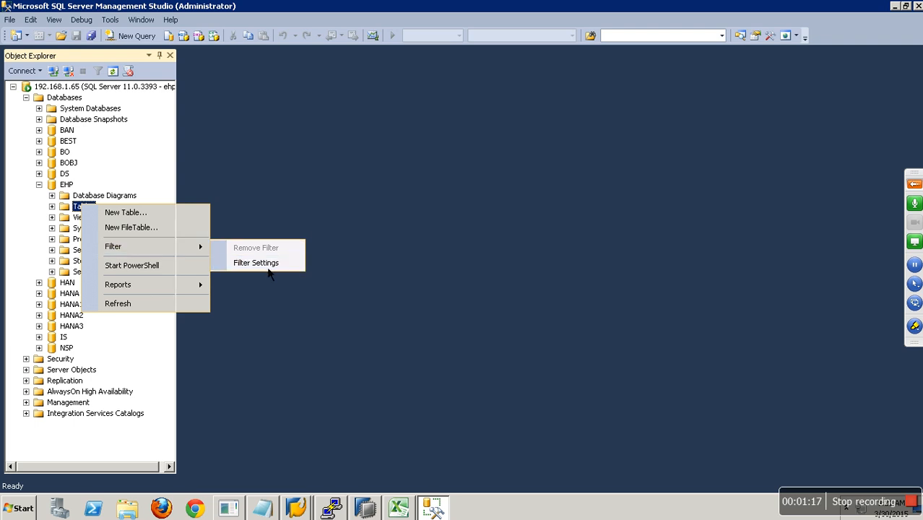
{"action": "left_click", "coordinate": [370, 196]}
{"action": "left_click", "coordinate": [370, 185]}
{"action": "type", "text": "VBAK"}
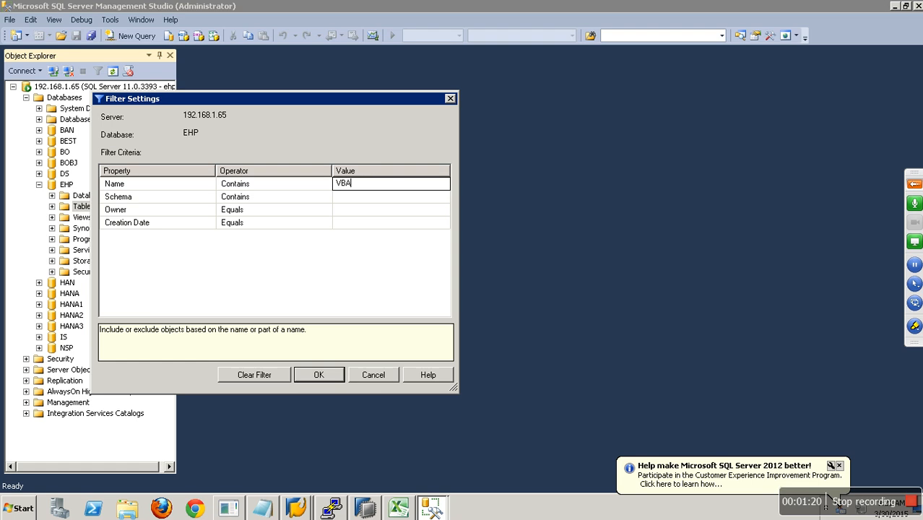
{"action": "left_click", "coordinate": [339, 376]}
{"action": "left_click", "coordinate": [52, 207]}
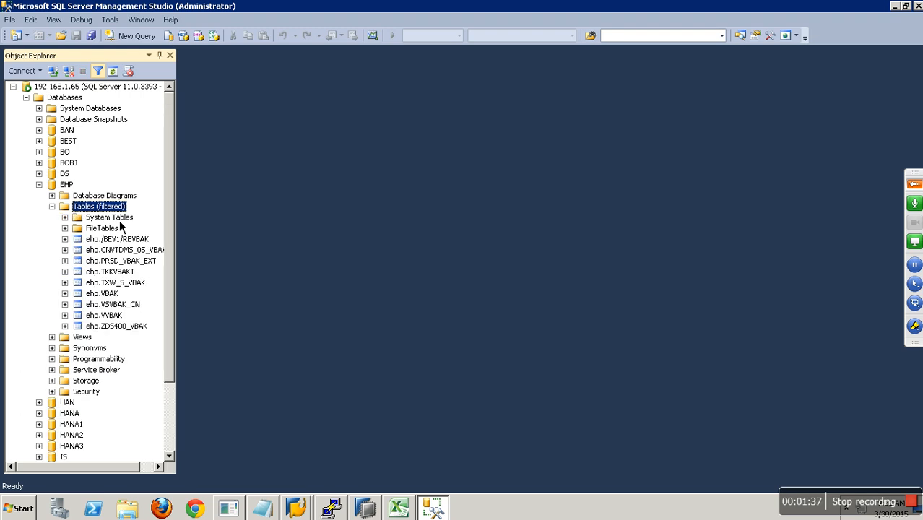
Step: Select the top 1000 rows of the ehp.VBAK table to view its data
{"action": "left_click", "coordinate": [114, 296]}
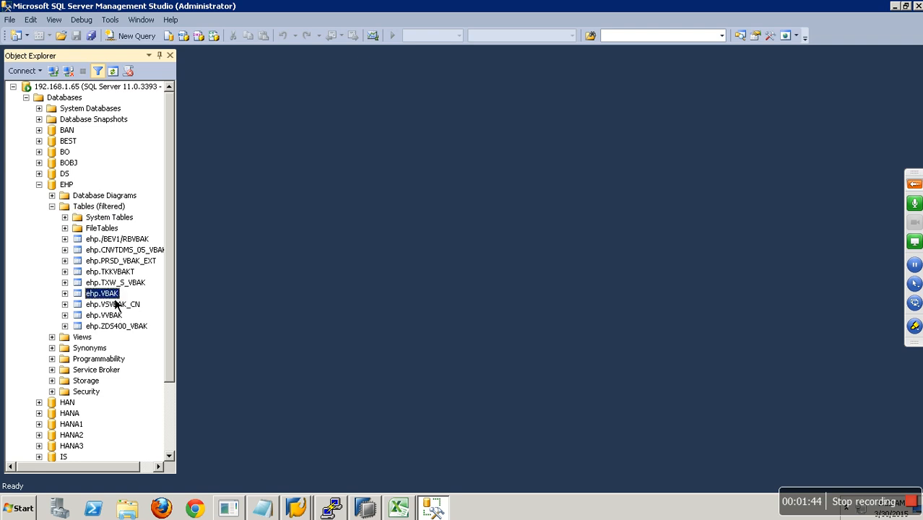
{"action": "right_click", "coordinate": [114, 299]}
{"action": "left_click", "coordinate": [153, 261]}
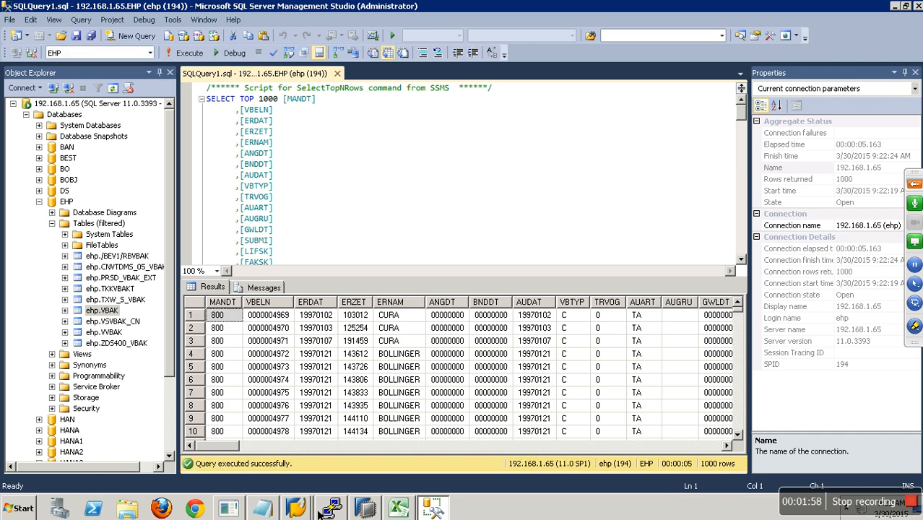
Step: Switch to the SAP Data Warehousing Workbench and start a new DB Connect source system with logical system name C2MSSQL
{"action": "mouse_move", "coordinate": [308, 514]}
{"action": "left_click", "coordinate": [296, 478]}
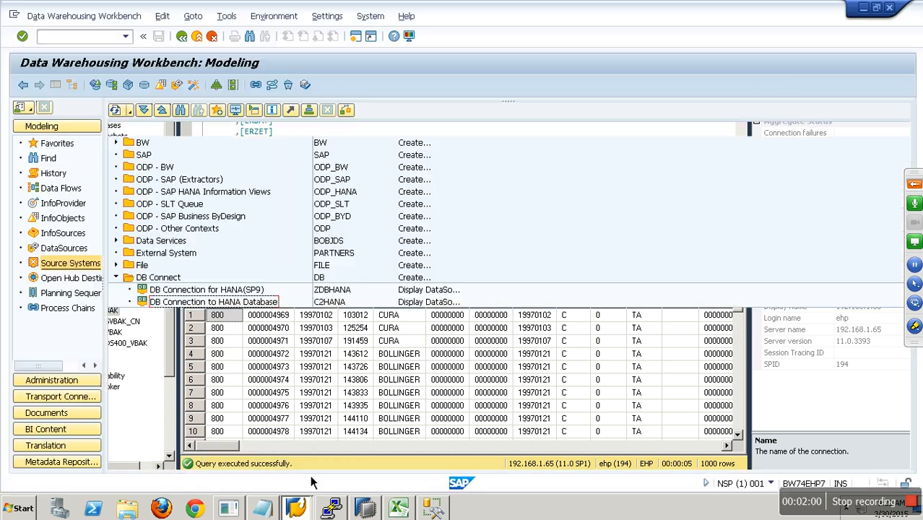
{"action": "right_click", "coordinate": [168, 280]}
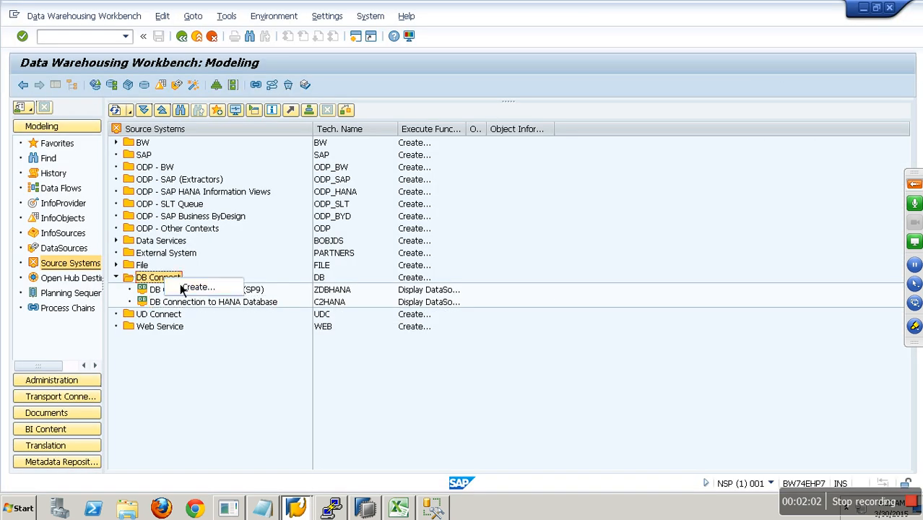
{"action": "left_click", "coordinate": [202, 289]}
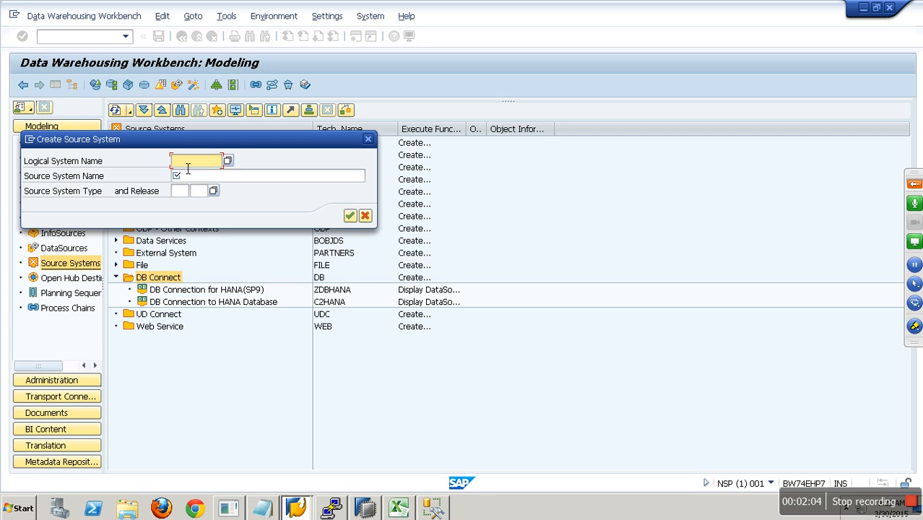
{"action": "type", "text": "C2"}
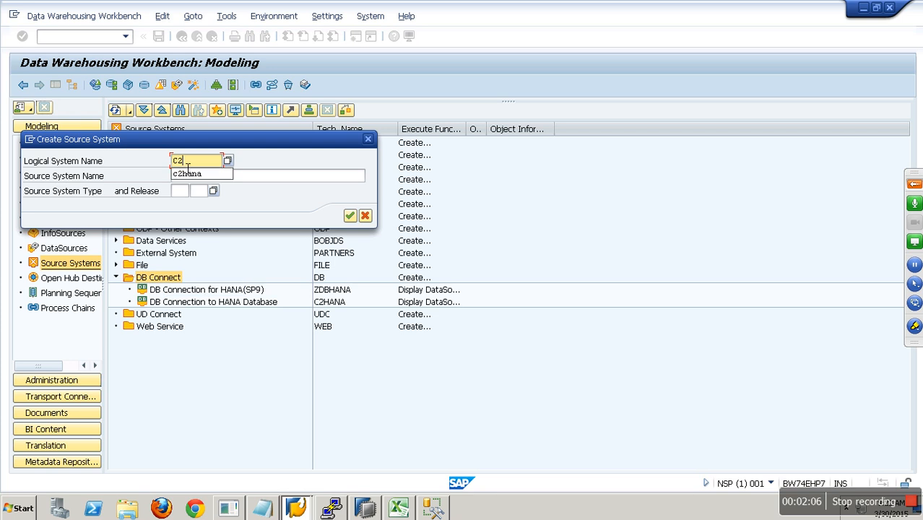
{"action": "type", "text": "HSSQL"}
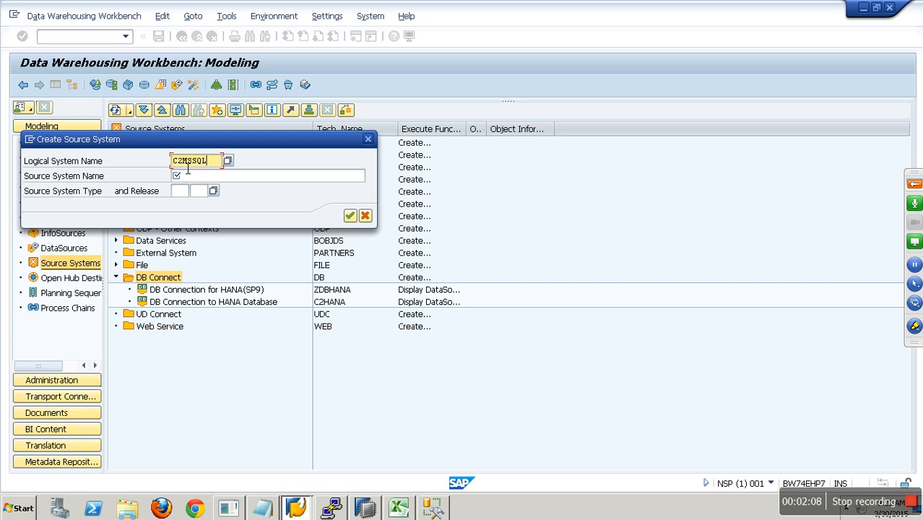
{"action": "key", "text": "Tab"}
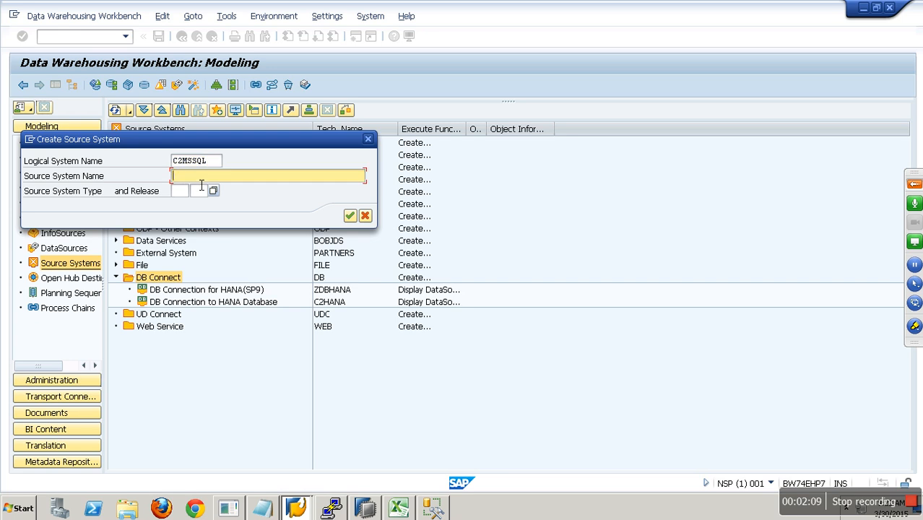
Step: Set the source system name to "DB Connection to MSSQL Database" and confirm the source system entries
{"action": "type", "text": "DB"}
{"action": "left_click", "coordinate": [234, 189]}
{"action": "key", "text": "Left"}
{"action": "key", "text": "Left"}
{"action": "key", "text": "Left"}
{"action": "key", "text": "Left"}
{"action": "key", "text": "Left"}
{"action": "key", "text": "Left"}
{"action": "key", "text": "Left"}
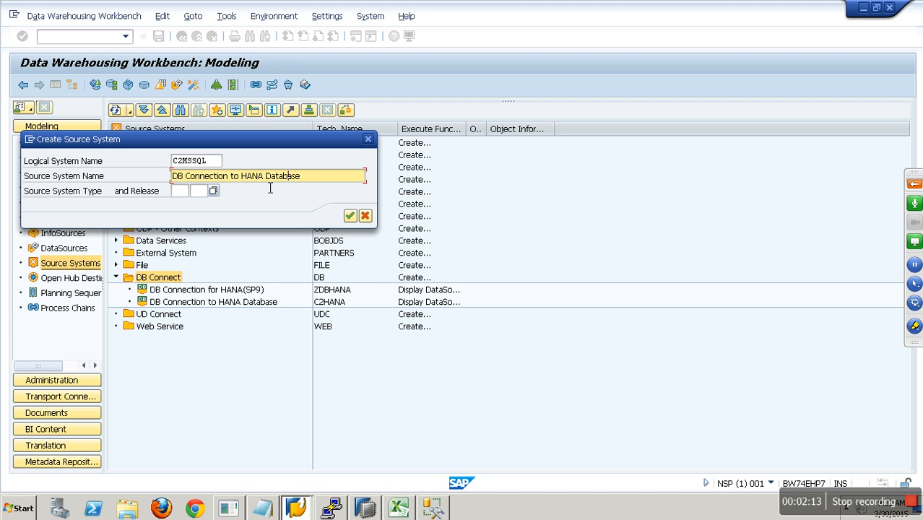
{"action": "key", "text": "BackSpace"}
{"action": "key", "text": "BackSpace"}
{"action": "key", "text": "BackSpace"}
{"action": "key", "text": "BackSpace"}
{"action": "key", "text": "BackSpace"}
{"action": "type", "text": "MSSQL"}
{"action": "left_click", "coordinate": [350, 215]}
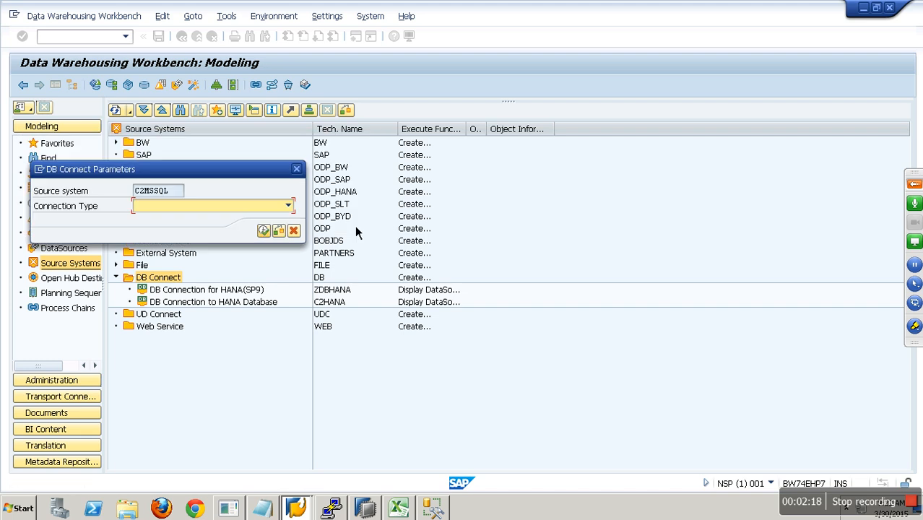
Step: Set the connection type to "Source System = DB Connection" and open the C2MSSQL database connection for editing
{"action": "left_click", "coordinate": [287, 206]}
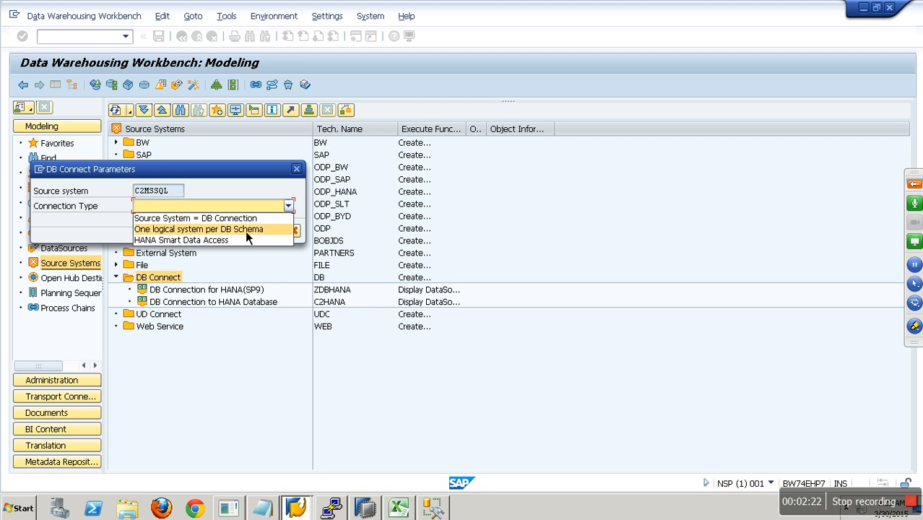
{"action": "left_click", "coordinate": [249, 220]}
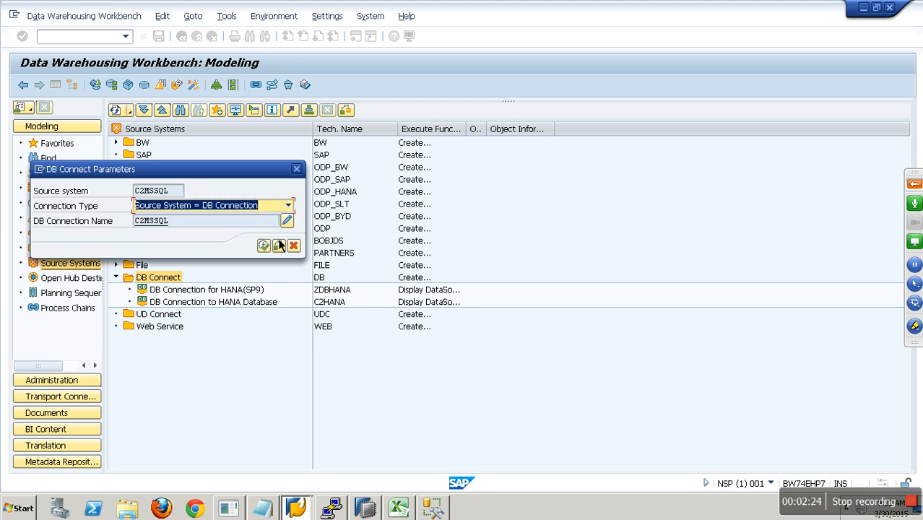
{"action": "left_click", "coordinate": [287, 221]}
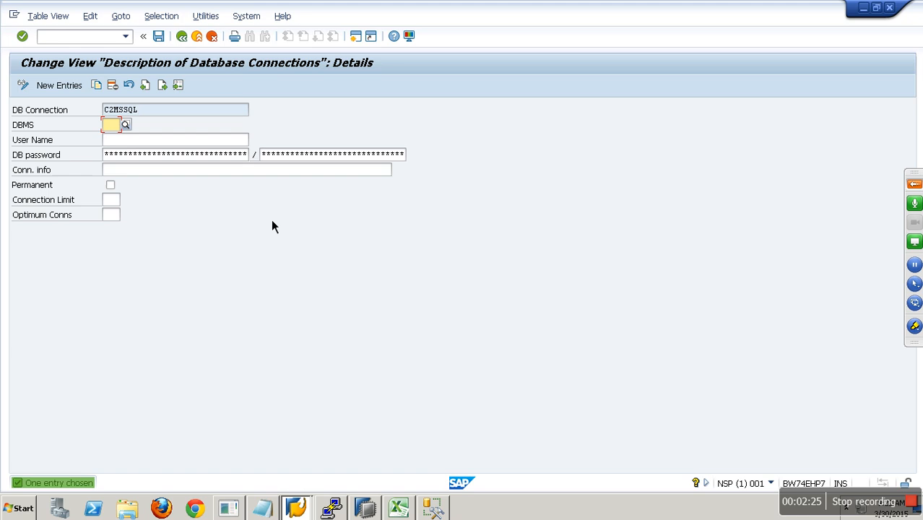
Step: Set the connection's DBMS to MSS and user name to ehp, and enter the DB password in both password fields
{"action": "left_click", "coordinate": [127, 128]}
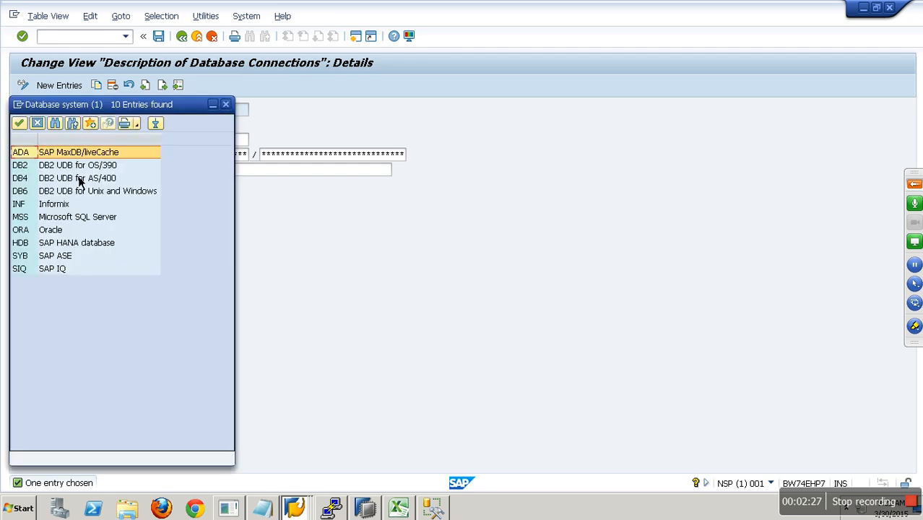
{"action": "double_click", "coordinate": [36, 217]}
{"action": "left_click", "coordinate": [152, 142]}
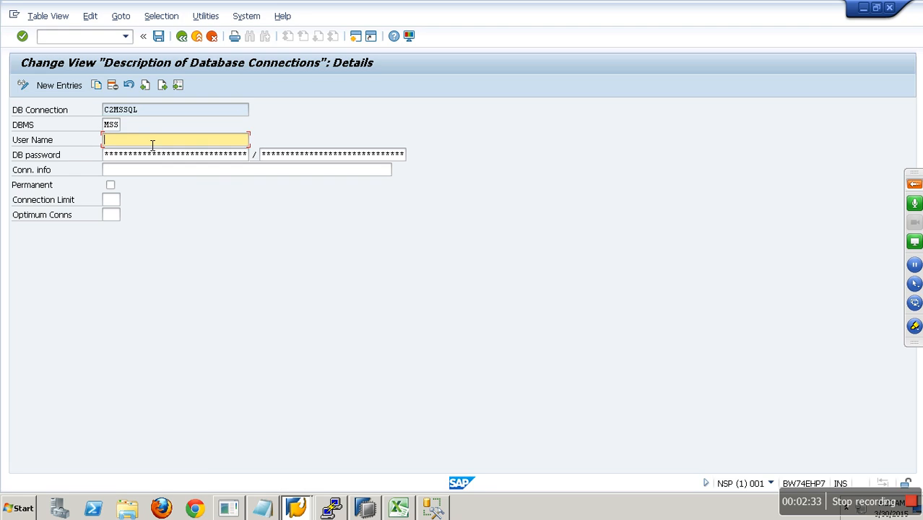
{"action": "type", "text": "ehp"}
{"action": "key", "text": "Tab"}
{"action": "type", "text": "*********"}
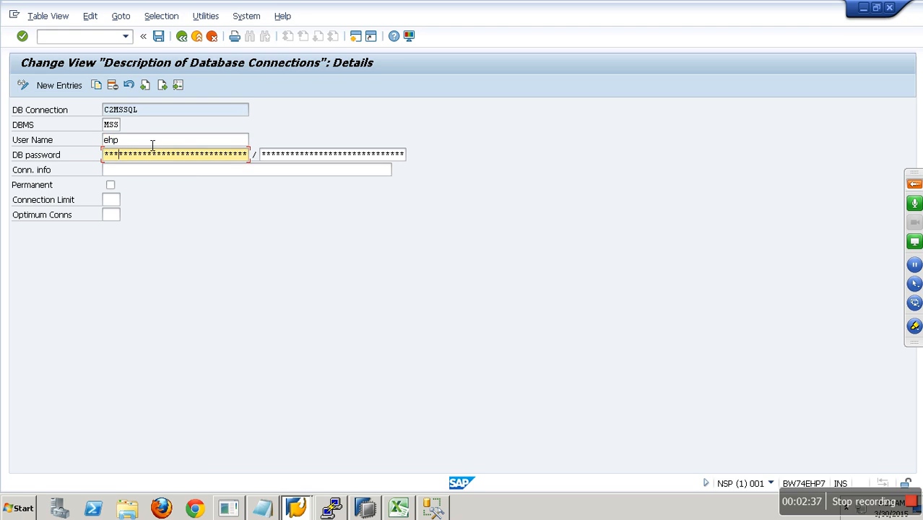
{"action": "key", "text": "Tab"}
{"action": "type", "text": "******"}
{"action": "key", "text": "Tab"}
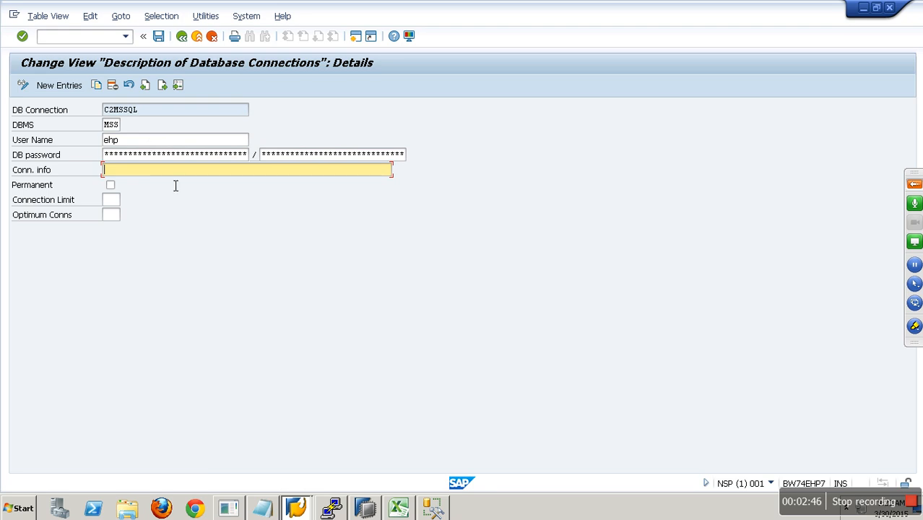
Step: Set the connection info to 192.168.1.65:1433, make the connection permanent and save it
{"action": "mouse_move", "coordinate": [452, 511]}
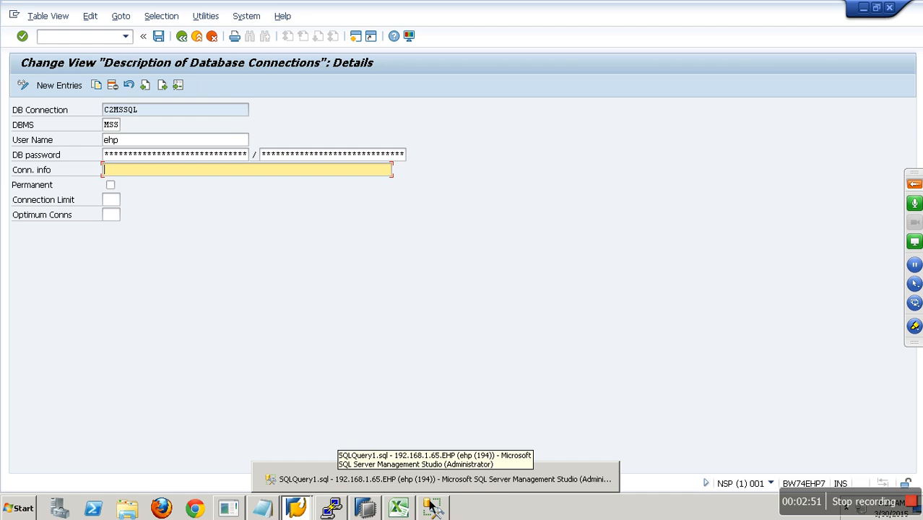
{"action": "type", "text": "1"}
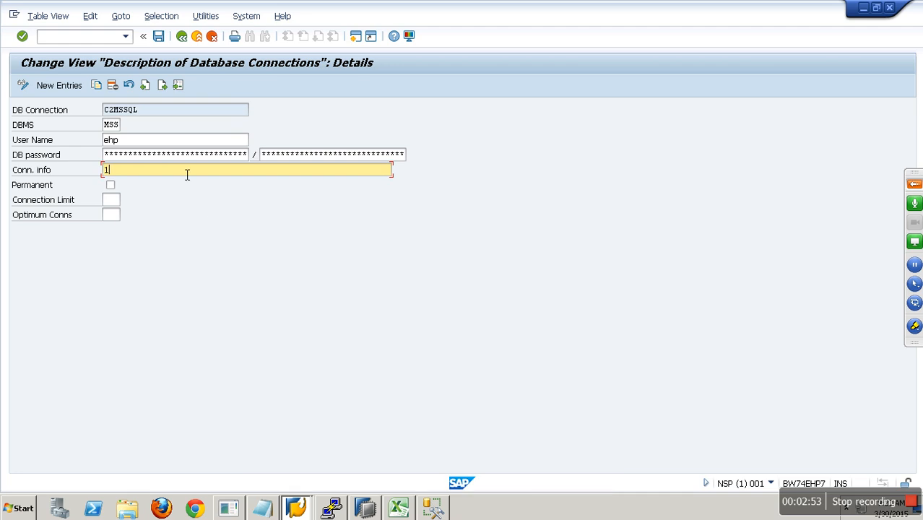
{"action": "type", "text": "92.168.1.65:1433"}
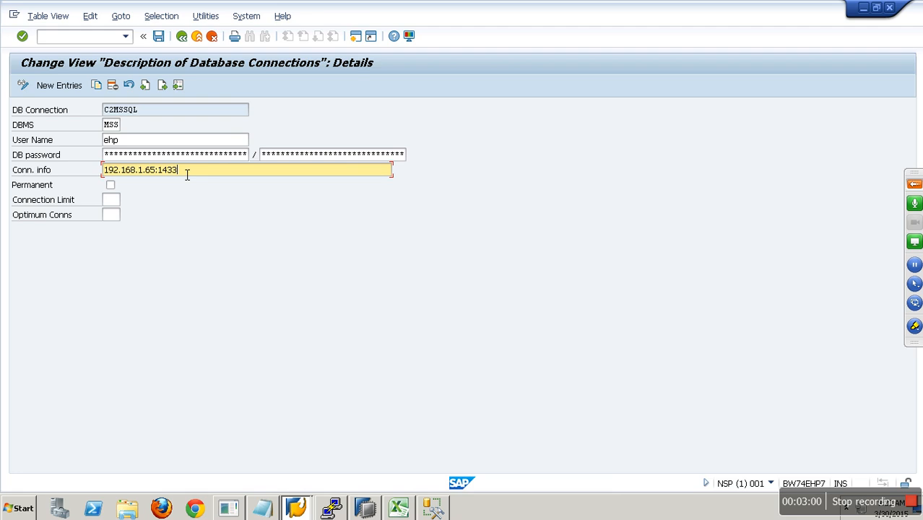
{"action": "left_click", "coordinate": [113, 187]}
{"action": "left_click", "coordinate": [162, 39]}
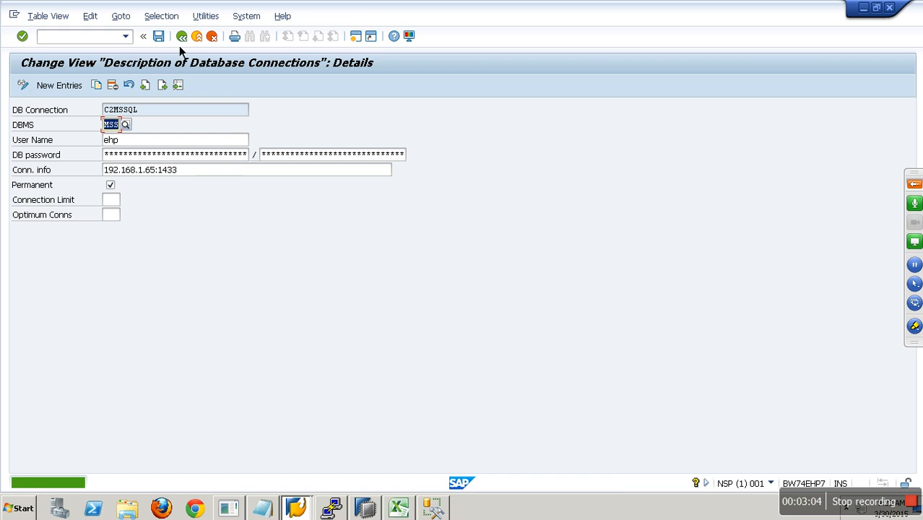
Step: Return to the DB Connect parameters and confirm them to create the C2MSSQL source system
{"action": "left_click", "coordinate": [184, 39]}
{"action": "left_click", "coordinate": [185, 41]}
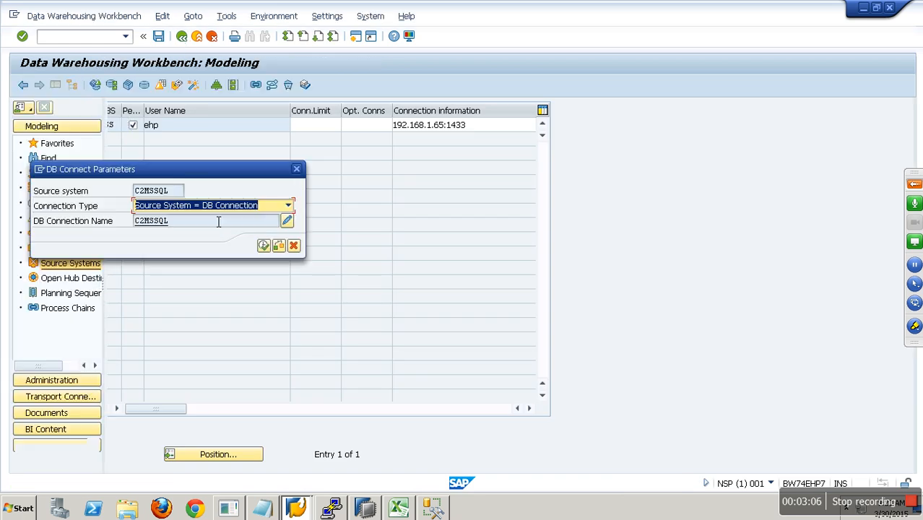
{"action": "left_click", "coordinate": [263, 246]}
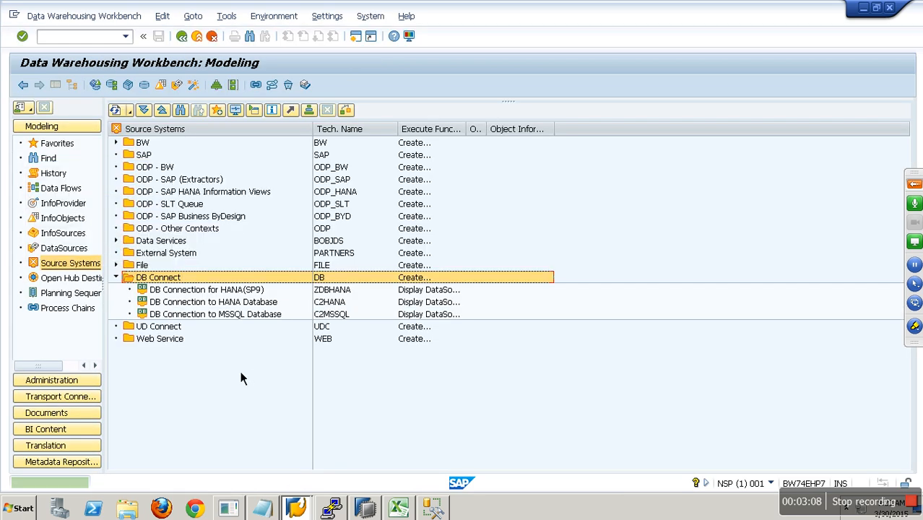
Step: Display the DataSource tree of the "DB Connection to MSSQL Database" source system
{"action": "right_click", "coordinate": [221, 315]}
{"action": "left_click", "coordinate": [198, 389]}
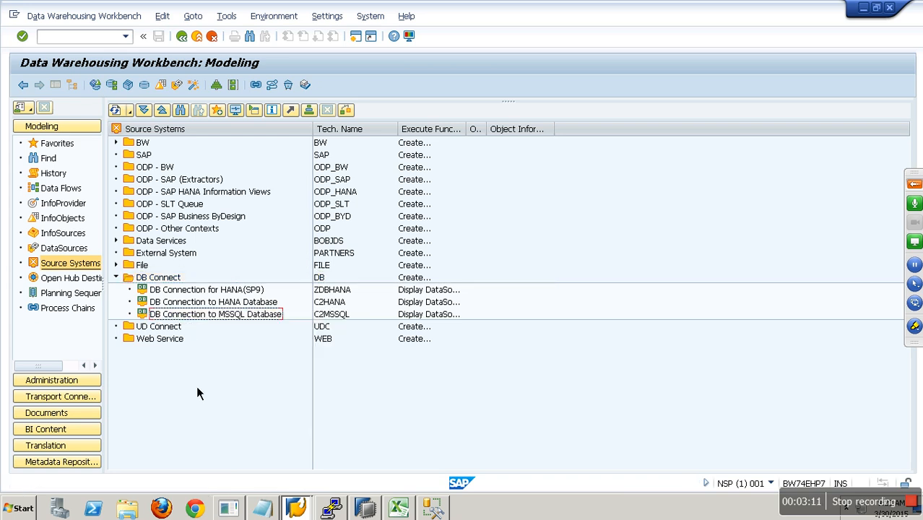
{"action": "right_click", "coordinate": [212, 322]}
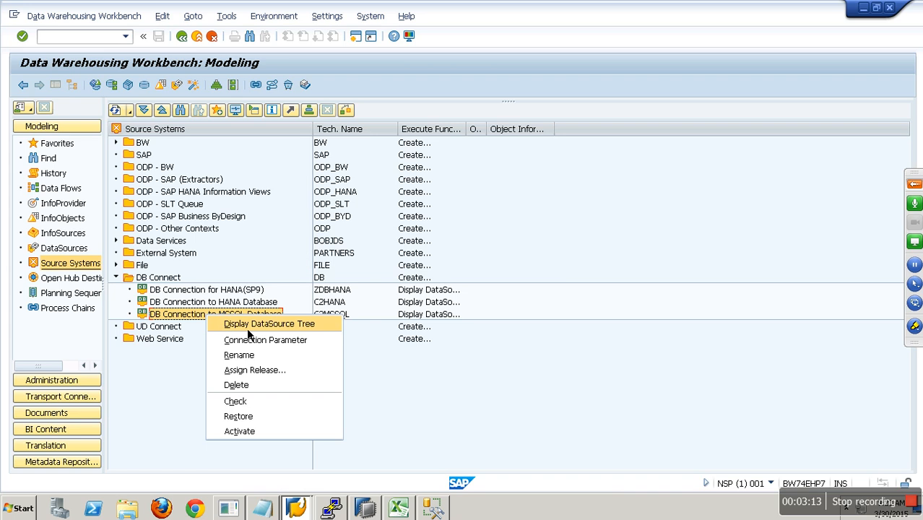
{"action": "left_click", "coordinate": [246, 326]}
Step: Create a DataSource ZMS_VBAK with data type Transaction Data under the Shell application component of C2MSSQL
{"action": "right_click", "coordinate": [145, 269]}
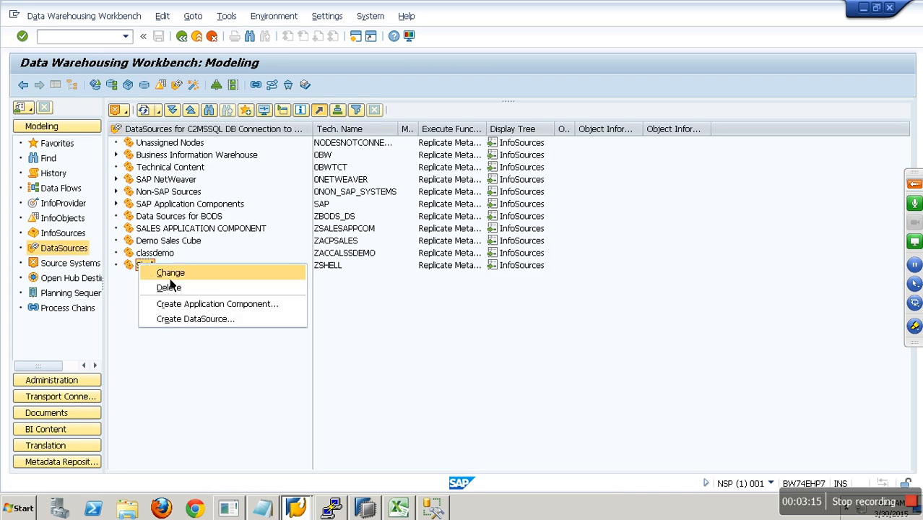
{"action": "left_click", "coordinate": [226, 321]}
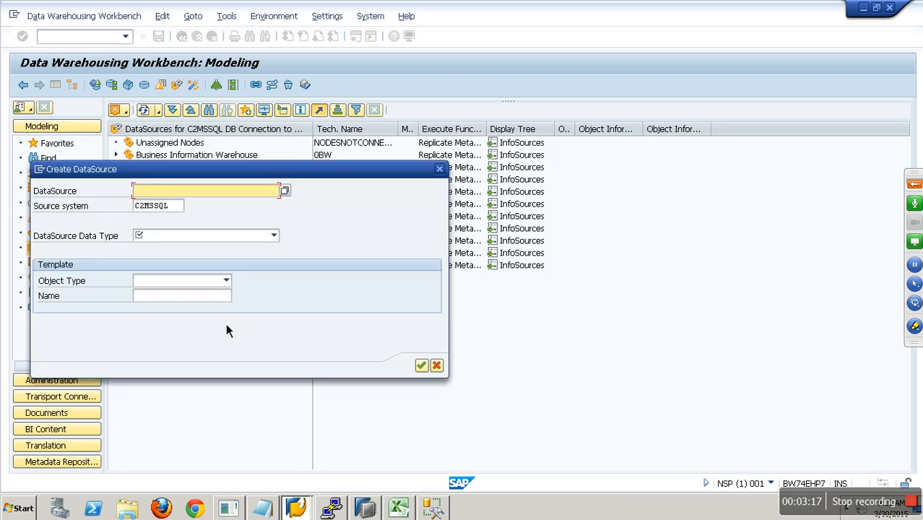
{"action": "type", "text": "z"}
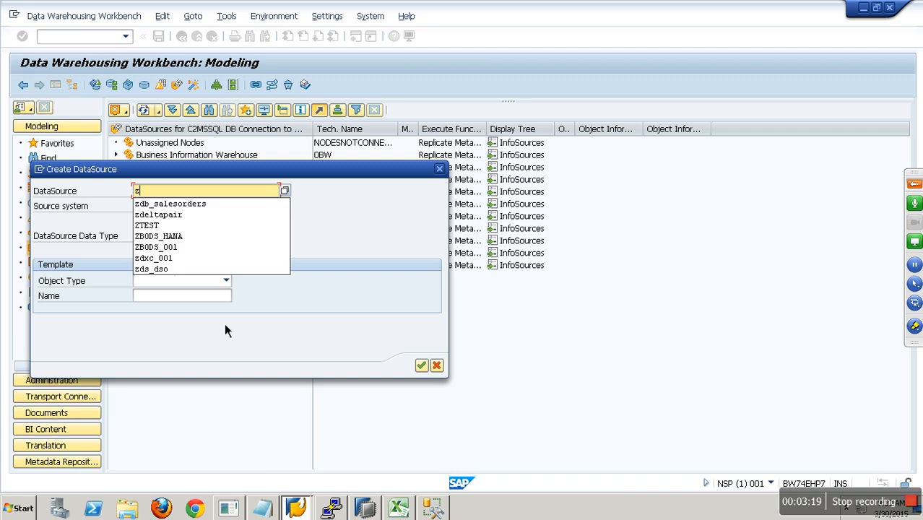
{"action": "type", "text": "ms_sal"}
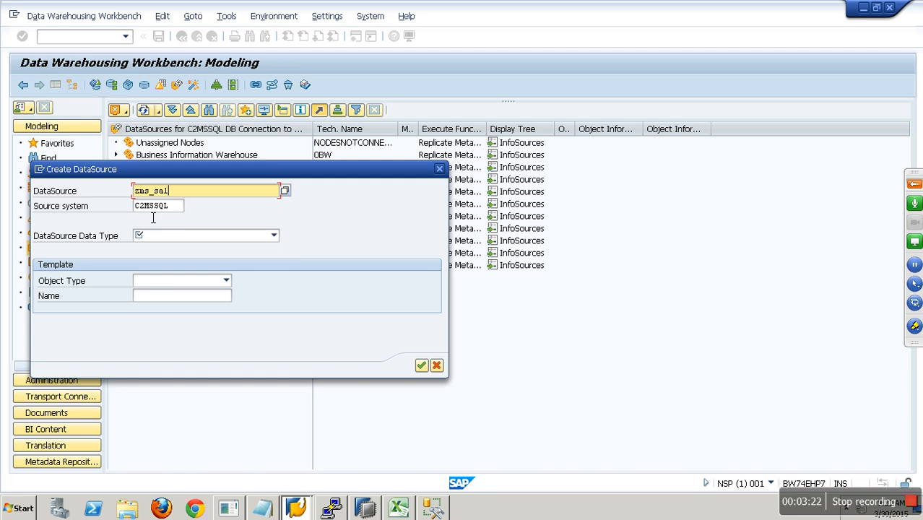
{"action": "key", "text": "BackSpace"}
{"action": "key", "text": "BackSpace"}
{"action": "key", "text": "BackSpace"}
{"action": "type", "text": "vbak"}
{"action": "left_click", "coordinate": [183, 236]}
{"action": "left_click", "coordinate": [180, 246]}
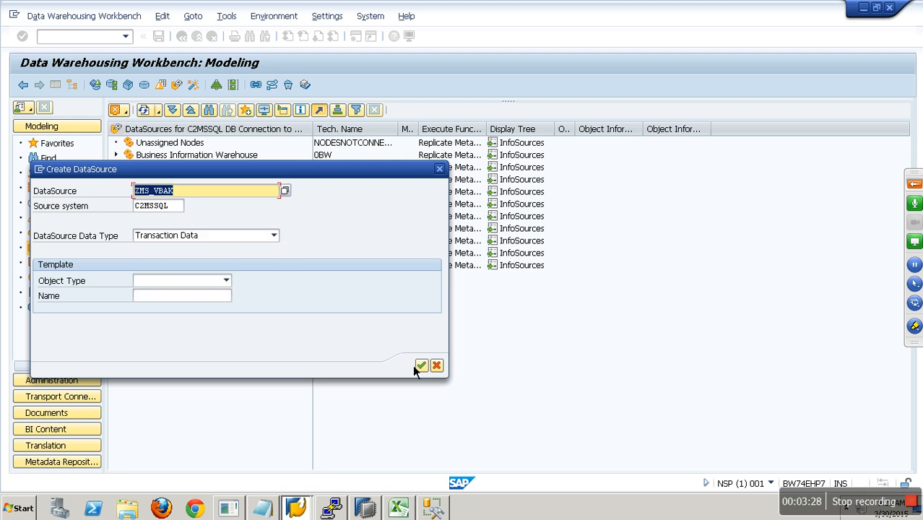
{"action": "left_click", "coordinate": [421, 365]}
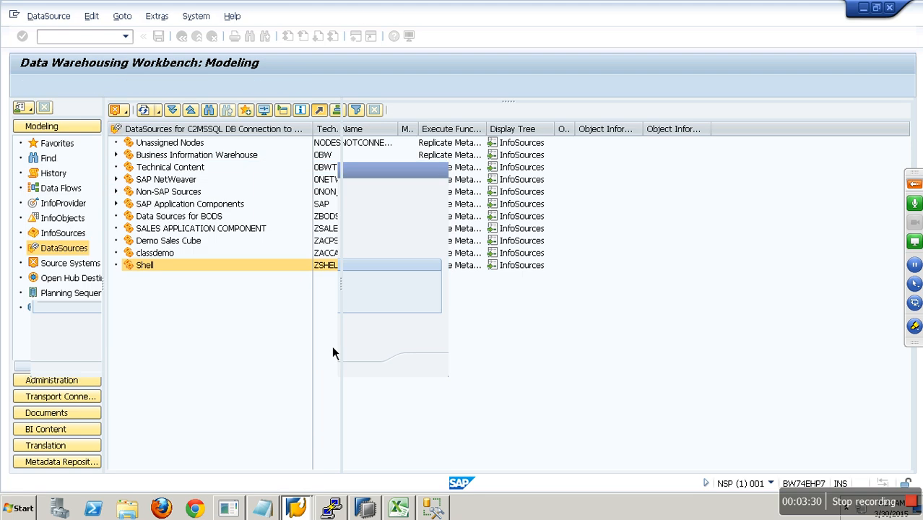
Step: Fill the DataSource's short, medium and long descriptions with ZDB_SALESORDERS
{"action": "left_click_drag", "start_coordinate": [497, 110], "coordinate": [438, 110]}
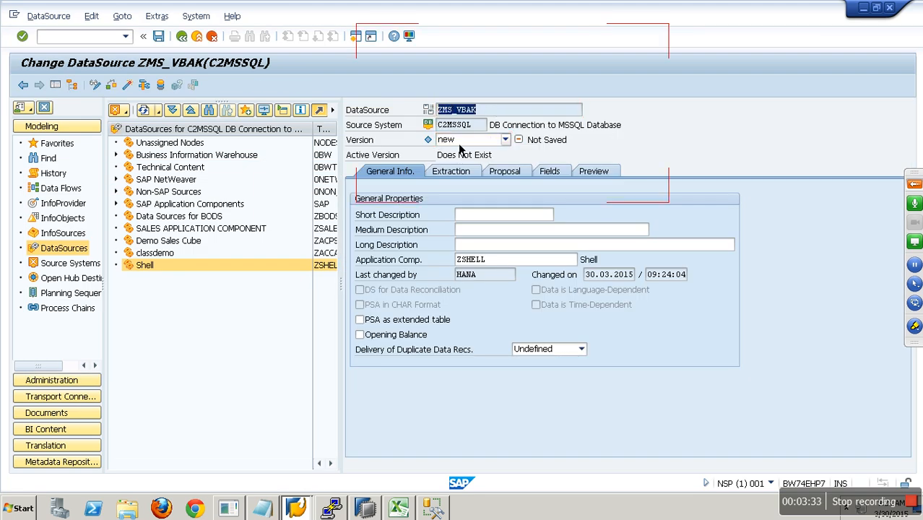
{"action": "left_click", "coordinate": [497, 216]}
{"action": "type", "text": "ZDB_SALESORDERS"}
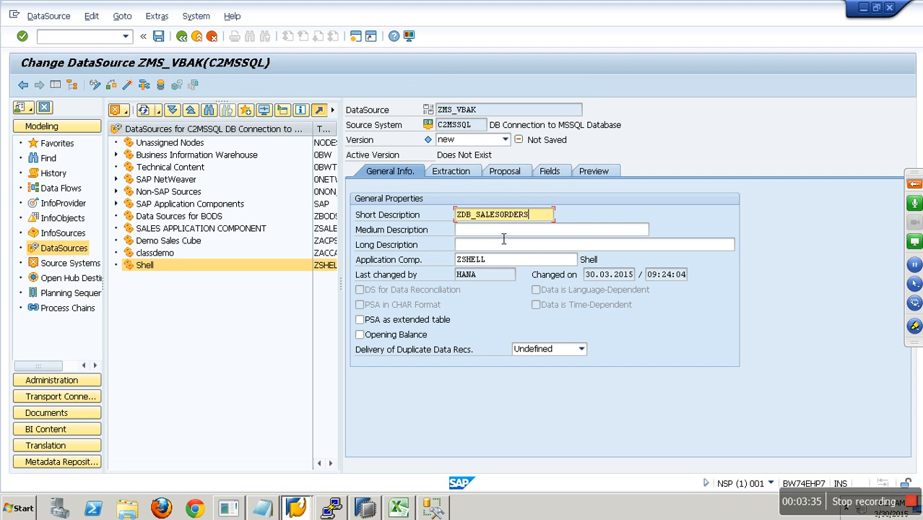
{"action": "left_click", "coordinate": [503, 230]}
{"action": "type", "text": "ZDB_SALESORDERS"}
{"action": "left_click", "coordinate": [506, 246]}
{"action": "type", "text": "ZDB_SALESORDERS"}
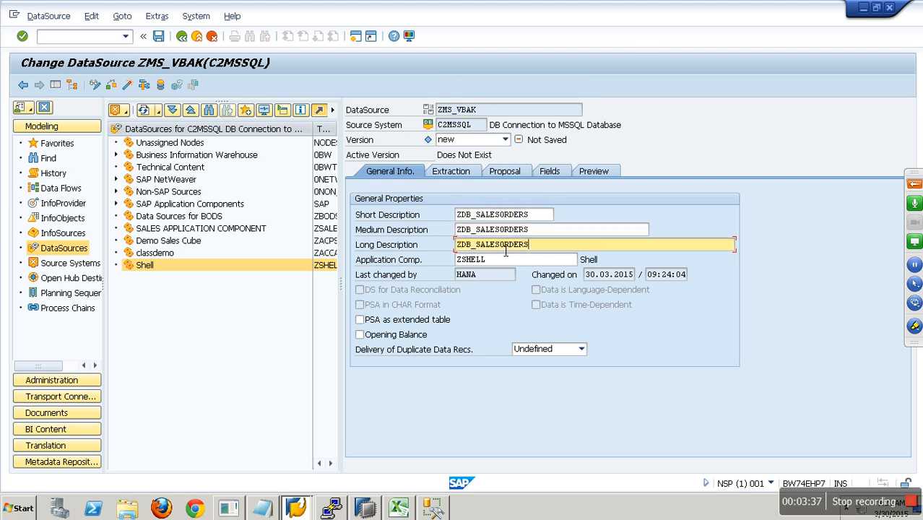
Step: Try to set vbak as the extraction Table/View instead of SalesOrders, and dismiss the resulting message
{"action": "left_click", "coordinate": [467, 177]}
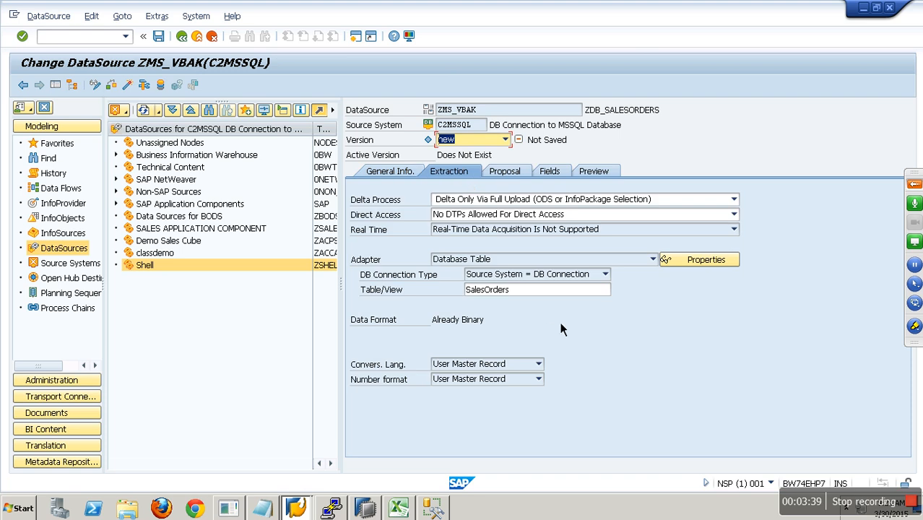
{"action": "left_click", "coordinate": [553, 292]}
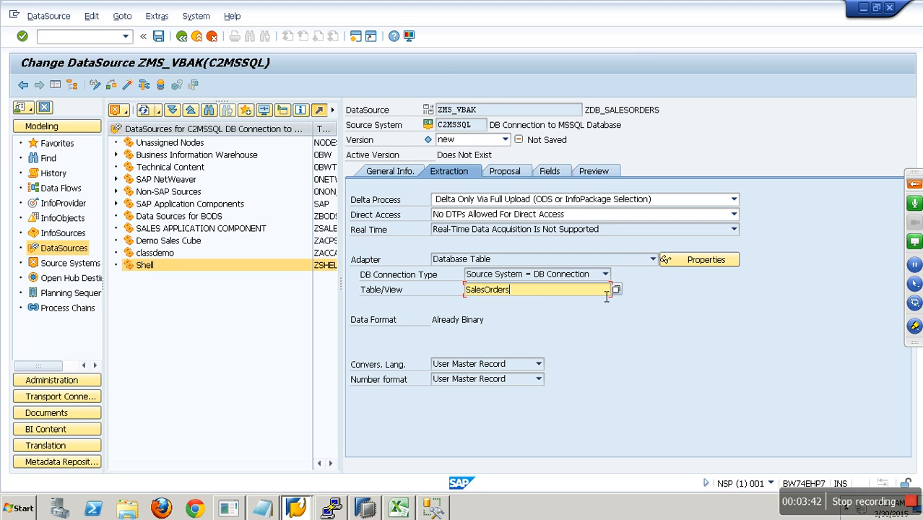
{"action": "key", "text": "BackSpace"}
{"action": "key", "text": "BackSpace"}
{"action": "key", "text": "BackSpace"}
{"action": "key", "text": "BackSpace"}
{"action": "key", "text": "BackSpace"}
{"action": "key", "text": "BackSpace"}
{"action": "key", "text": "BackSpace"}
{"action": "key", "text": "BackSpace"}
{"action": "type", "text": "vbal"}
{"action": "type", "text": "k"}
{"action": "key", "text": "Return"}
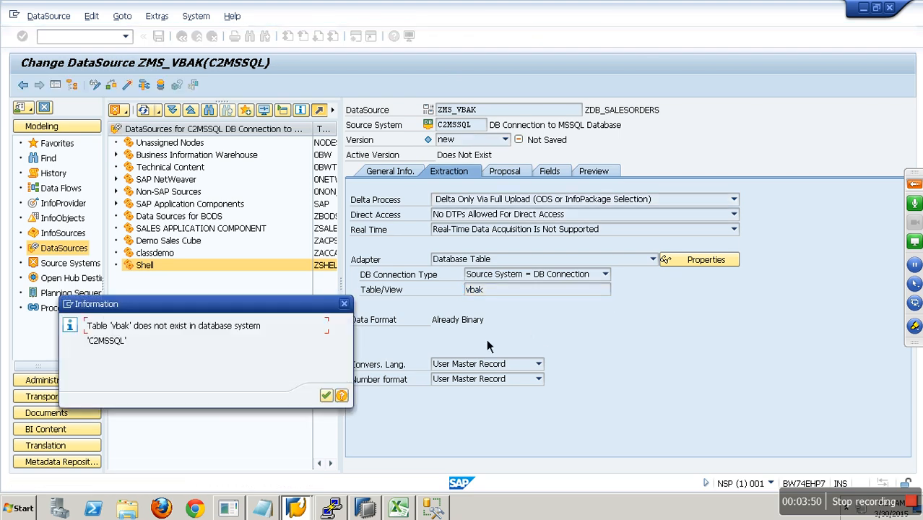
{"action": "left_click", "coordinate": [326, 396]}
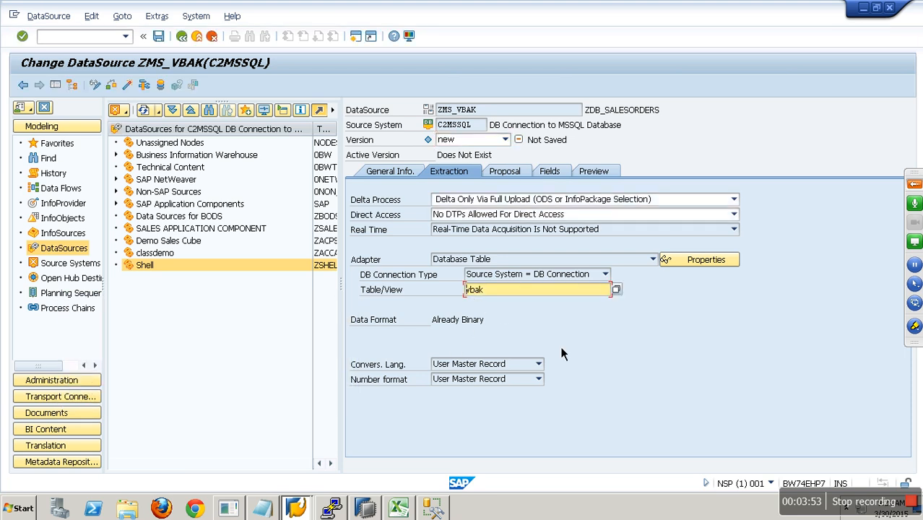
Step: Clear the Table/View entry and search the database objects for schema ehp and object name vbak
{"action": "key", "text": "Delete"}
{"action": "key", "text": "Delete"}
{"action": "key", "text": "Delete"}
{"action": "key", "text": "Delete"}
{"action": "key", "text": "F4"}
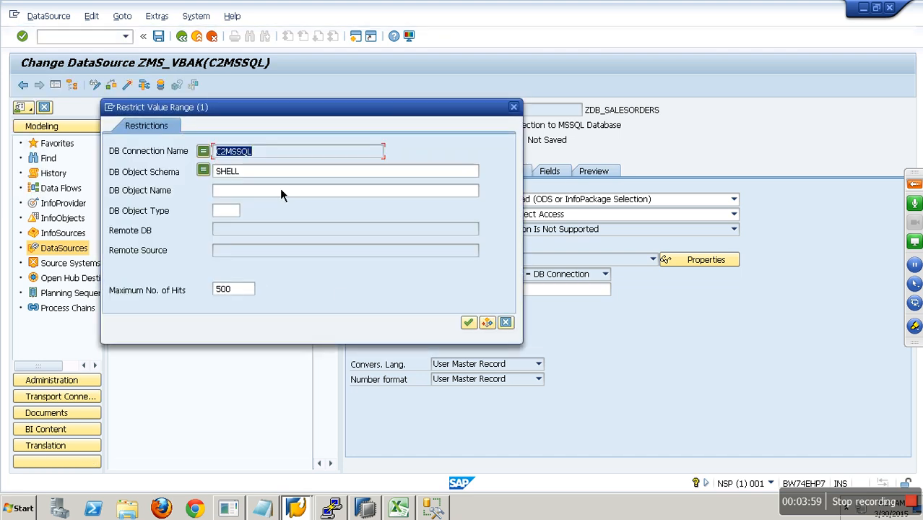
{"action": "left_click", "coordinate": [275, 177]}
{"action": "key", "text": "BackSpace"}
{"action": "key", "text": "BackSpace"}
{"action": "key", "text": "BackSpace"}
{"action": "key", "text": "BackSpace"}
{"action": "key", "text": "BackSpace"}
{"action": "type", "text": "ehp"}
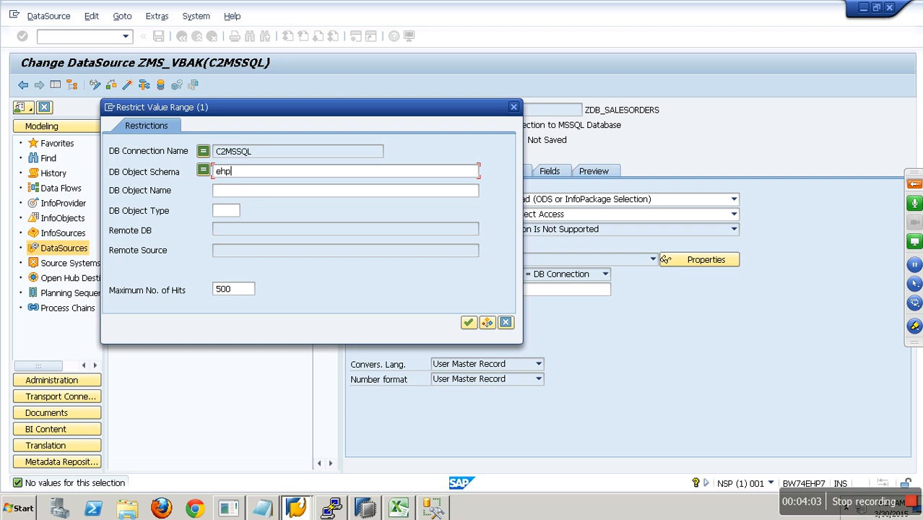
{"action": "left_click", "coordinate": [250, 192]}
{"action": "type", "text": "vbak"}
{"action": "key", "text": "Return"}
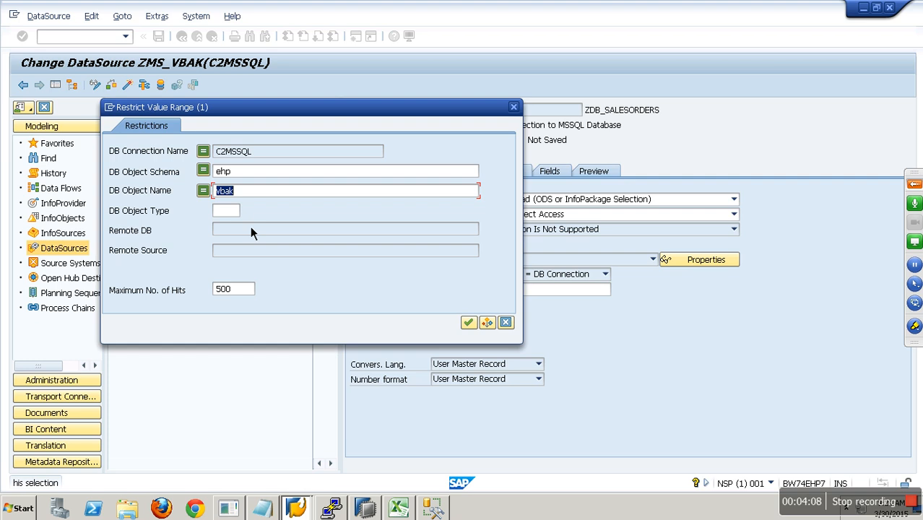
{"action": "left_click", "coordinate": [468, 323]}
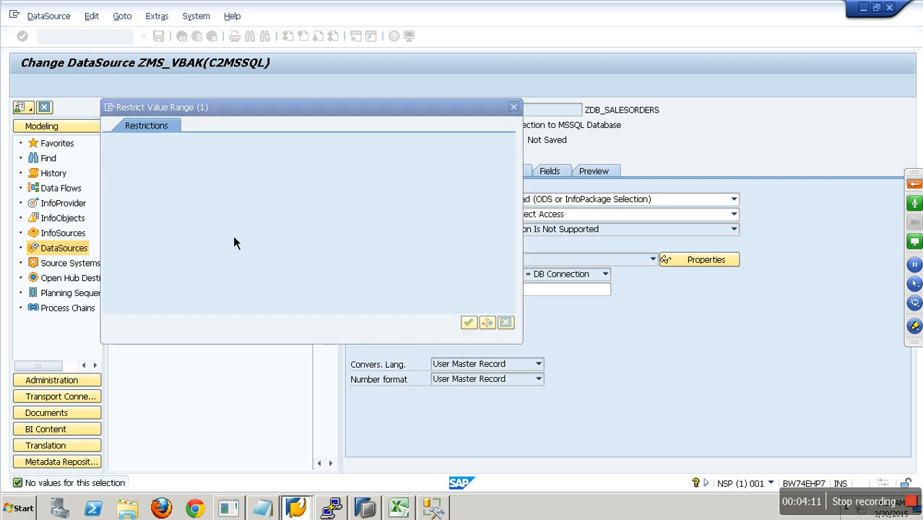
Step: Restrict the object search to type T (Table), remove the object name and run it for schema ehp
{"action": "left_click", "coordinate": [232, 210]}
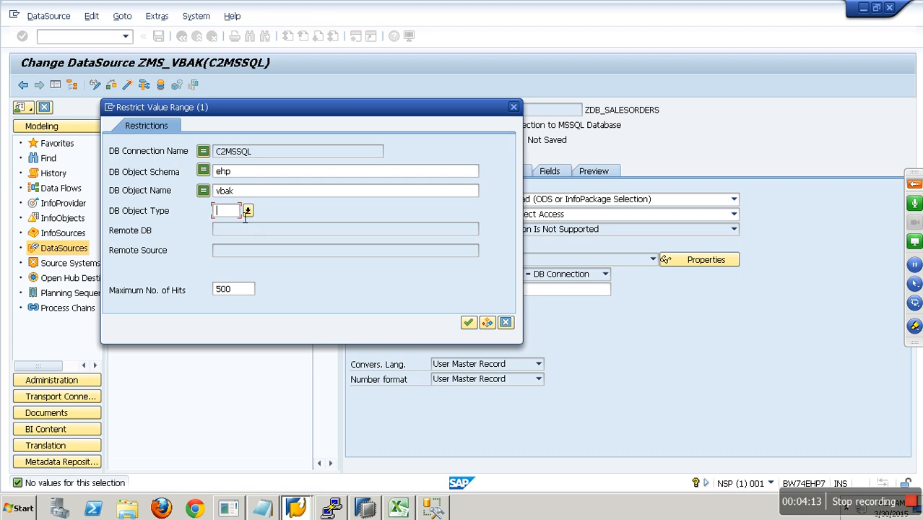
{"action": "left_click", "coordinate": [248, 210]}
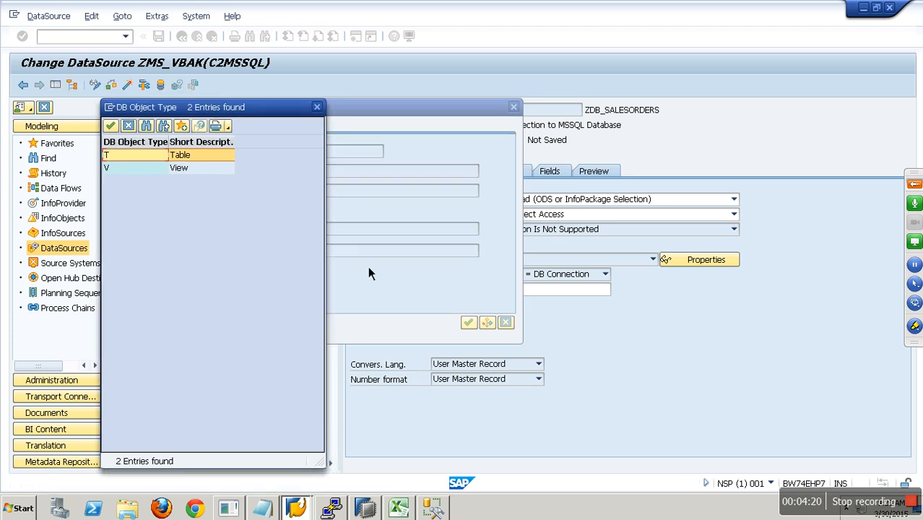
{"action": "left_click", "coordinate": [110, 126]}
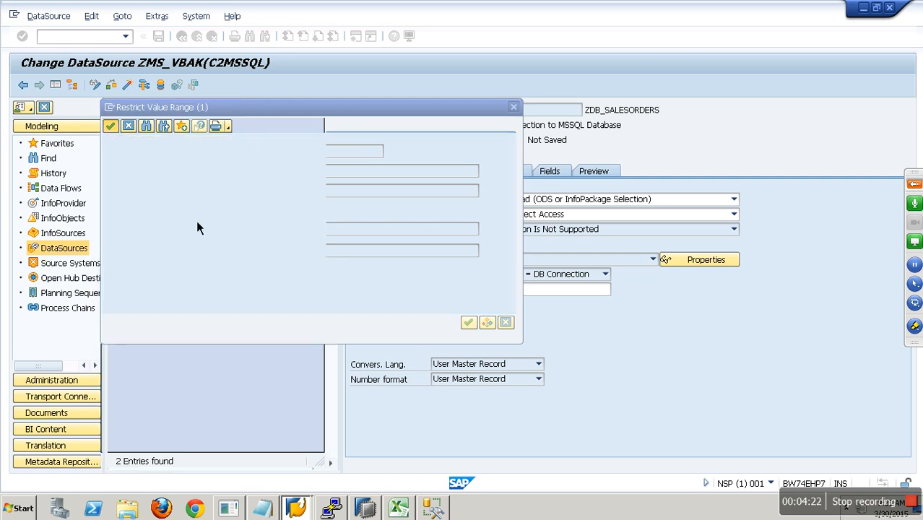
{"action": "left_click", "coordinate": [255, 197]}
{"action": "key", "text": "BackSpace"}
{"action": "key", "text": "BackSpace"}
{"action": "key", "text": "BackSpace"}
{"action": "key", "text": "BackSpace"}
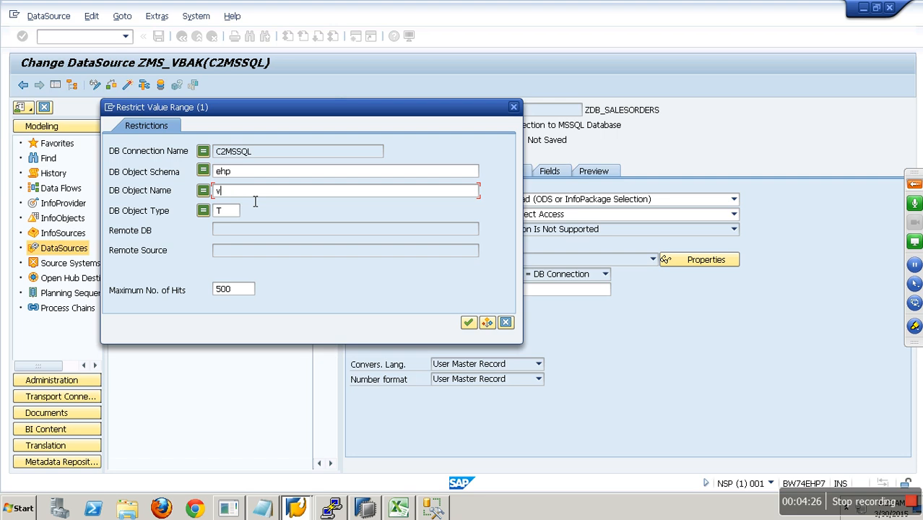
{"action": "left_click", "coordinate": [474, 326]}
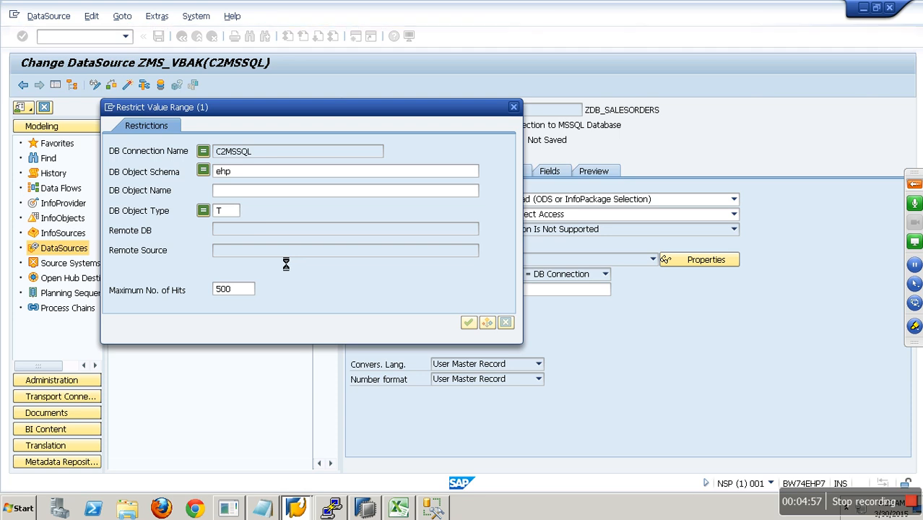
Step: Stop the running transaction and reopen the Data Warehousing Workbench with transaction rsa1
{"action": "key", "text": "alt+space"}
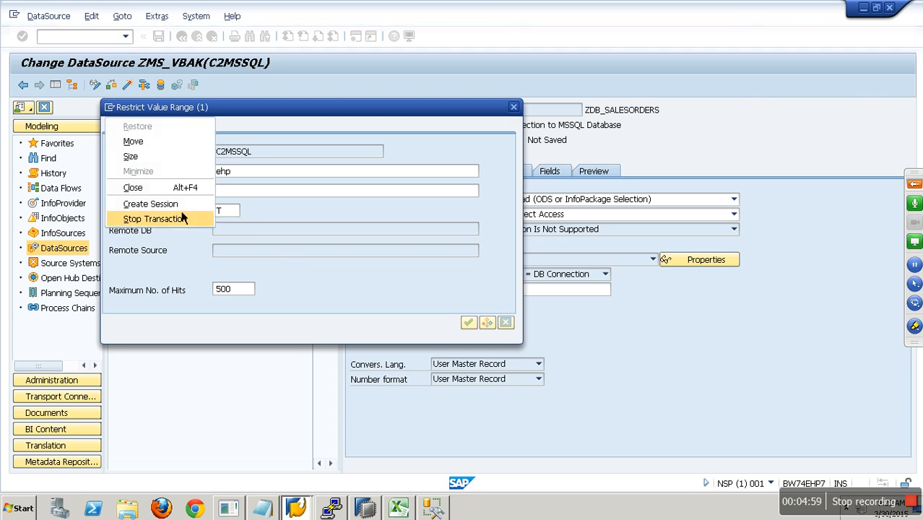
{"action": "left_click", "coordinate": [161, 225]}
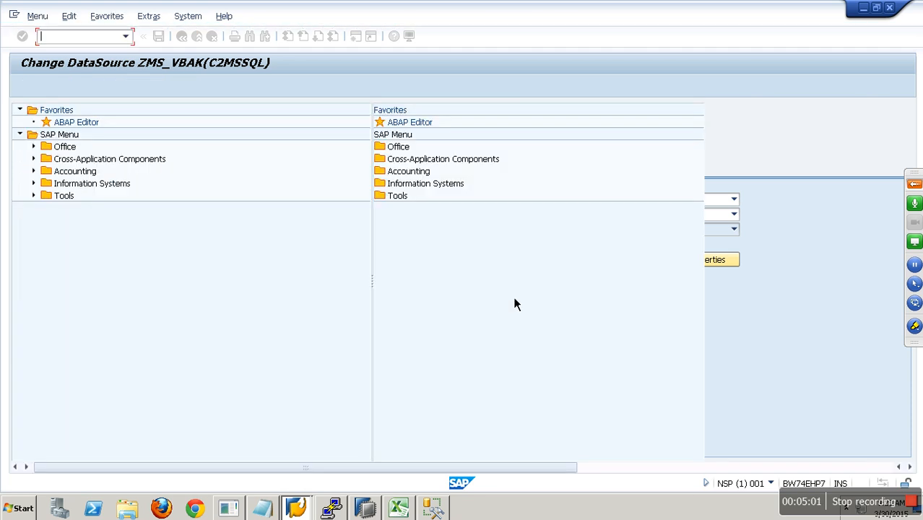
{"action": "type", "text": "rsa1"}
{"action": "key", "text": "Return"}
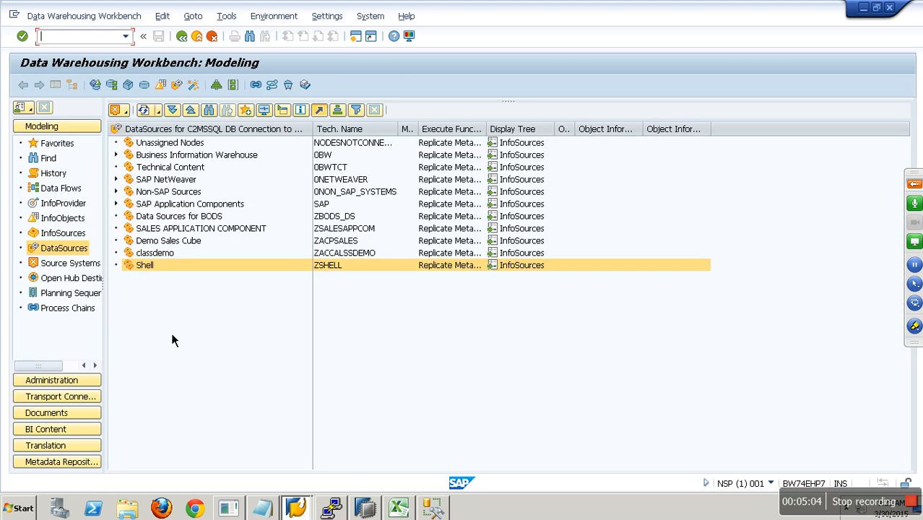
Step: Create the Transaction Data DataSource zms_vbak again under the Shell application component
{"action": "right_click", "coordinate": [147, 267]}
{"action": "left_click", "coordinate": [210, 319]}
{"action": "type", "text": "z"}
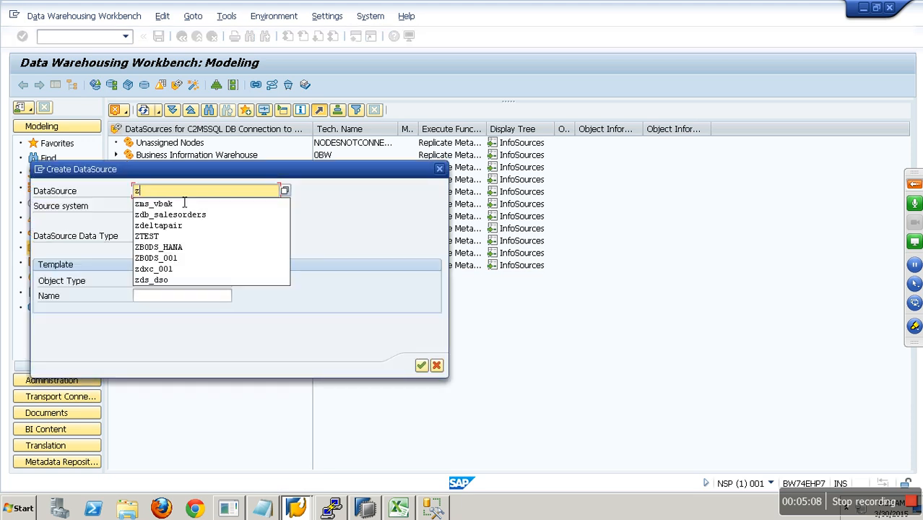
{"action": "left_click", "coordinate": [182, 199]}
{"action": "left_click", "coordinate": [193, 239]}
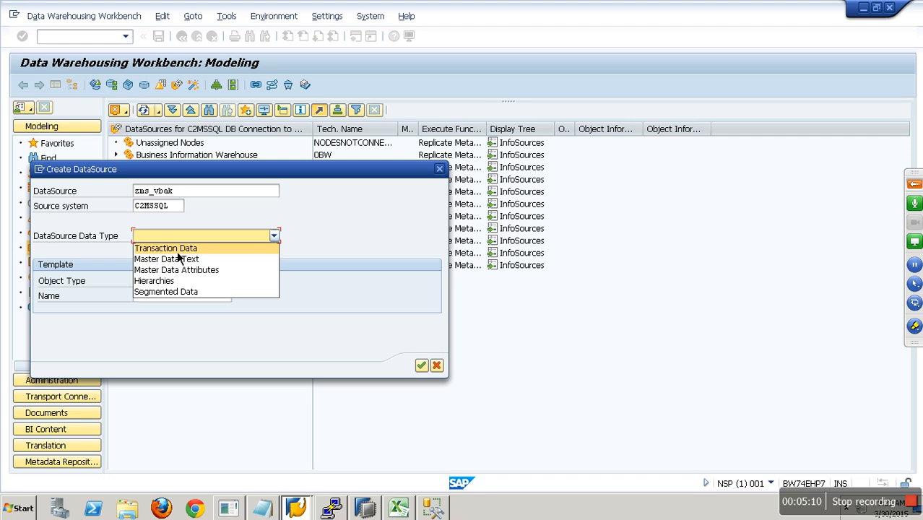
{"action": "left_click", "coordinate": [181, 248]}
{"action": "left_click", "coordinate": [421, 365]}
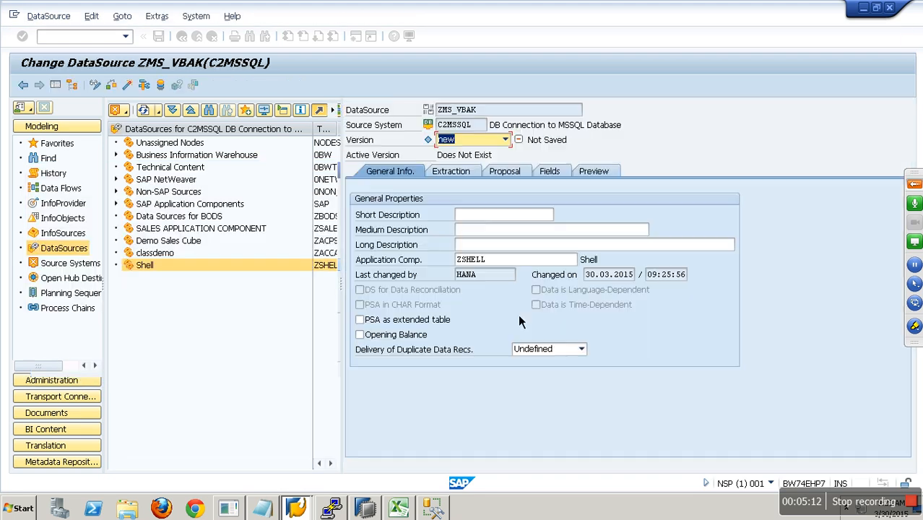
Step: Copy the DataSource name ZMS_VBAK into its short, medium and long descriptions
{"action": "left_click_drag", "start_coordinate": [491, 111], "coordinate": [433, 112]}
{"action": "key", "text": "ctrl+c"}
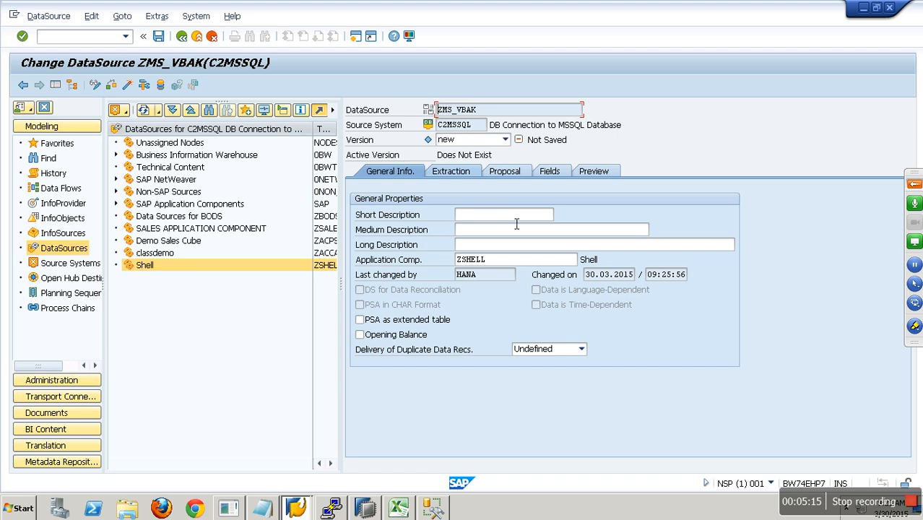
{"action": "left_click", "coordinate": [514, 216]}
{"action": "key", "text": "ctrl+v"}
{"action": "key", "text": "Tab"}
{"action": "key", "text": "ctrl+v"}
{"action": "left_click", "coordinate": [518, 246]}
{"action": "key", "text": "ctrl+v"}
{"action": "left_click", "coordinate": [475, 207]}
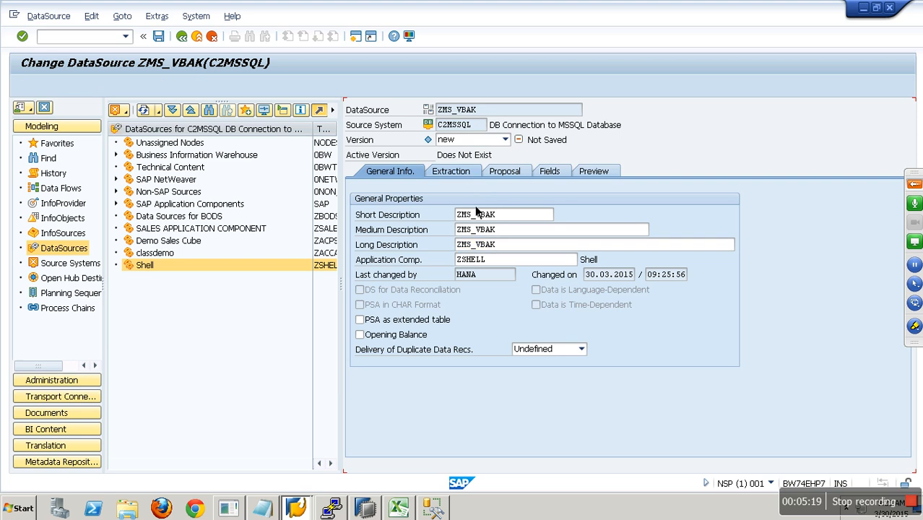
Step: Try to use ehp.vbak as the Table/View in the DataSource's extraction settings, and dismiss the resulting message
{"action": "left_click", "coordinate": [450, 171]}
{"action": "left_click", "coordinate": [534, 290]}
{"action": "type", "text": "ehp.vbak"}
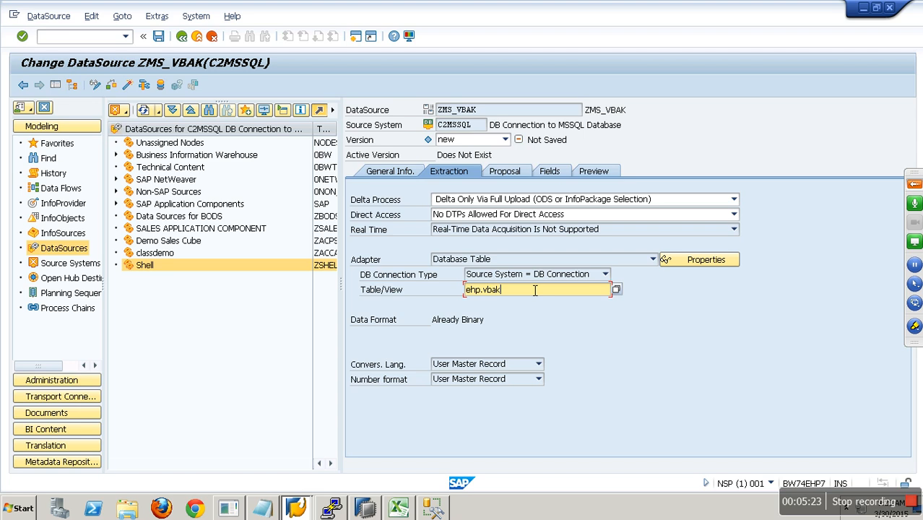
{"action": "key", "text": "Return"}
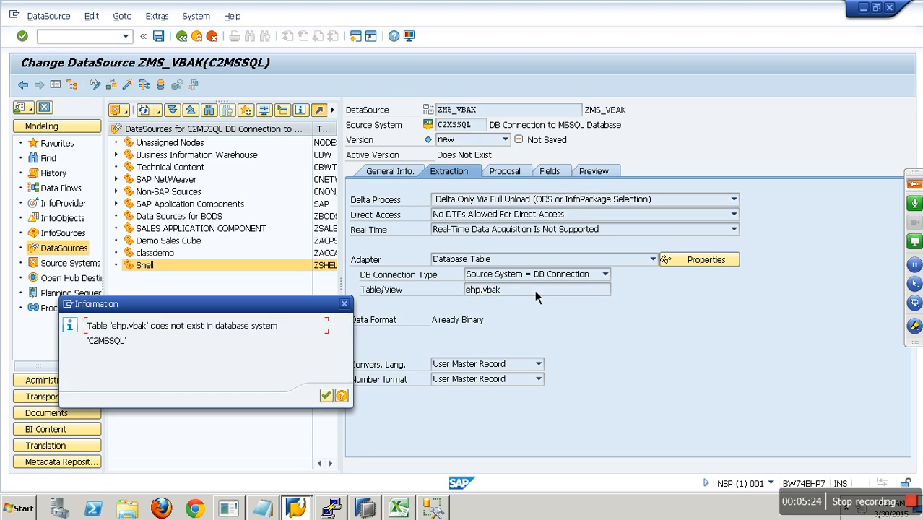
{"action": "left_click", "coordinate": [327, 395]}
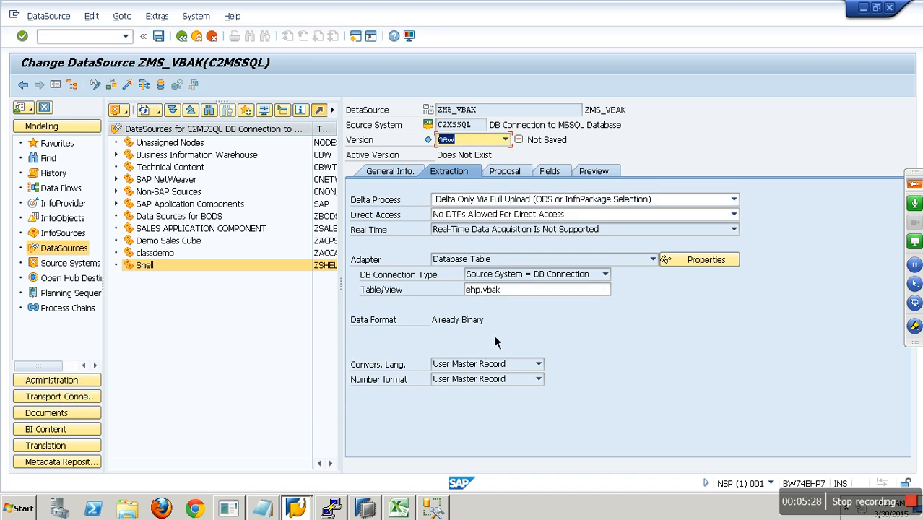
Step: Remove the ehp. schema prefix from the extraction Table/View so it reads vbak, and submit the entry
{"action": "left_click", "coordinate": [491, 296]}
{"action": "left_click_drag", "start_coordinate": [481, 297], "coordinate": [455, 299]}
{"action": "key", "text": "BackSpace"}
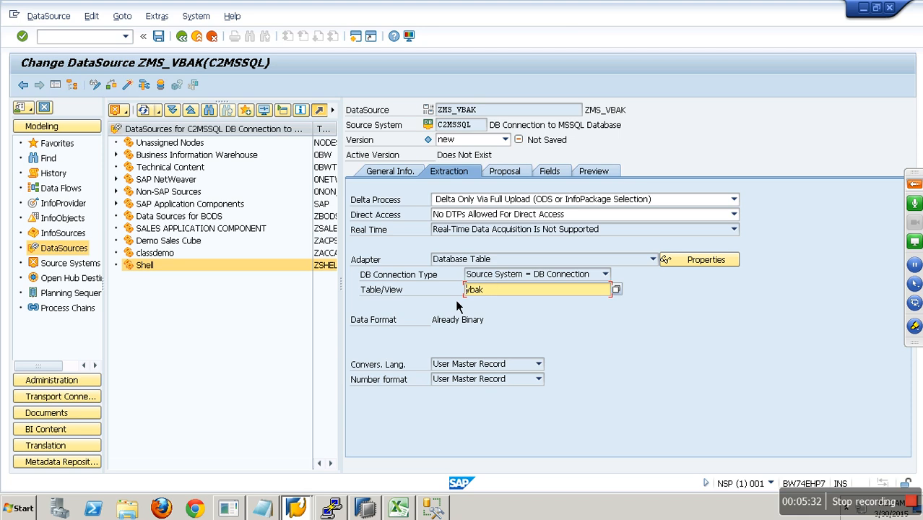
{"action": "key", "text": "Return"}
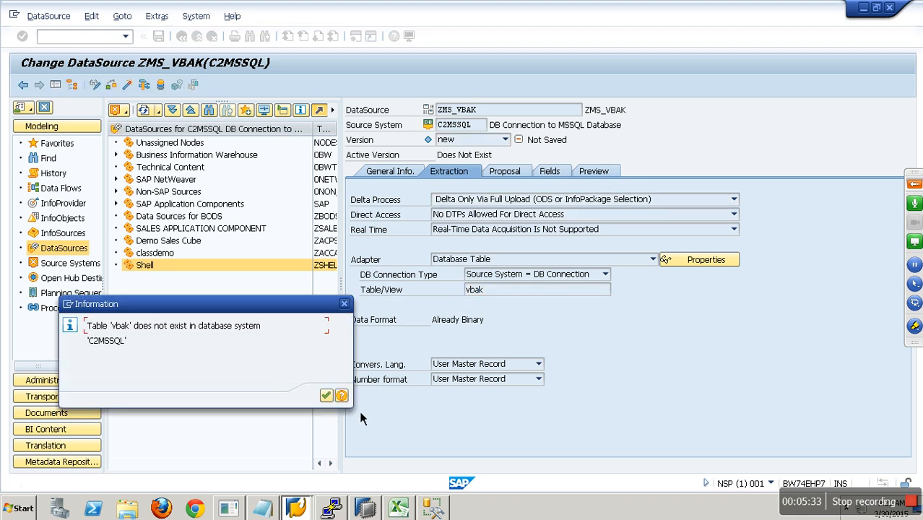
Step: Try to use ehp.VBAK with the table name in capitals as the extraction Table/View, and dismiss the resulting message
{"action": "left_click", "coordinate": [327, 396]}
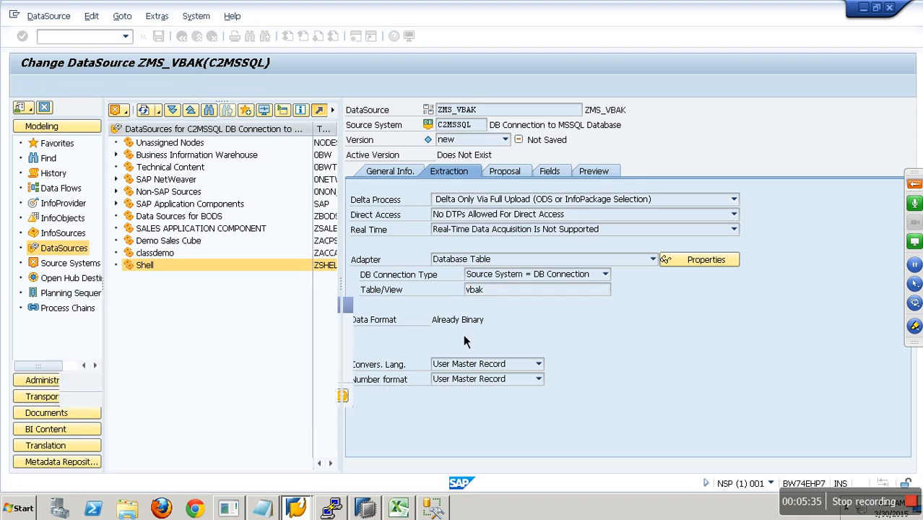
{"action": "left_click", "coordinate": [501, 299]}
{"action": "key", "text": "BackSpace"}
{"action": "key", "text": "BackSpace"}
{"action": "key", "text": "BackSpace"}
{"action": "key", "text": "BackSpace"}
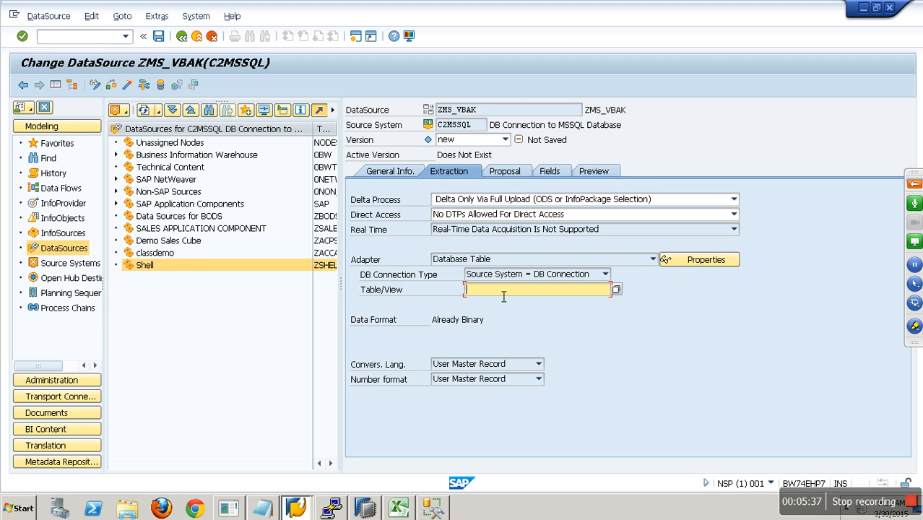
{"action": "type", "text": "ehp.VBAK"}
{"action": "key", "text": "Return"}
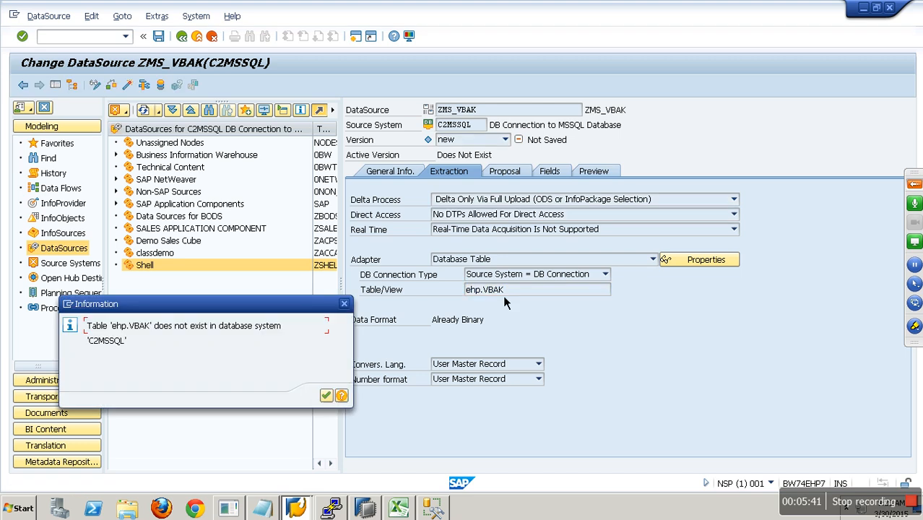
{"action": "left_click", "coordinate": [327, 396]}
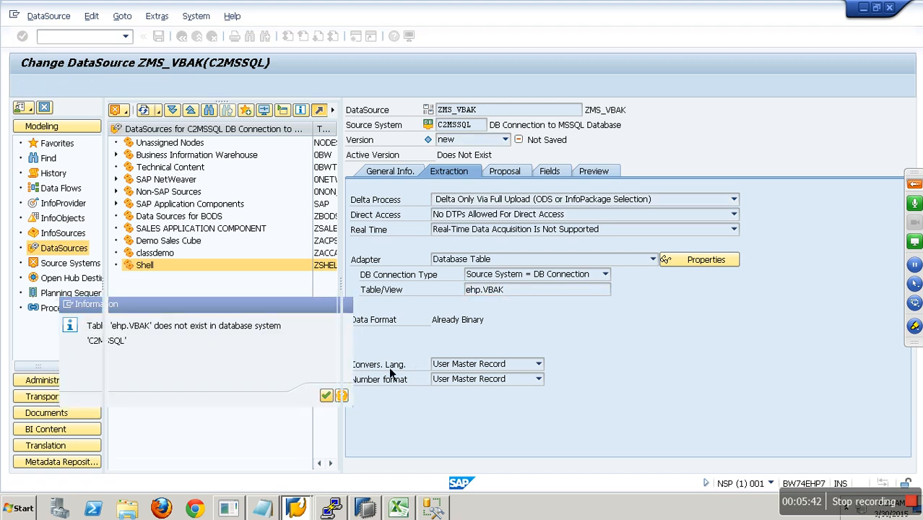
Step: Clear the extraction Table/View and choose the ehp schema table TA23C from the list of available database objects
{"action": "left_click", "coordinate": [537, 292]}
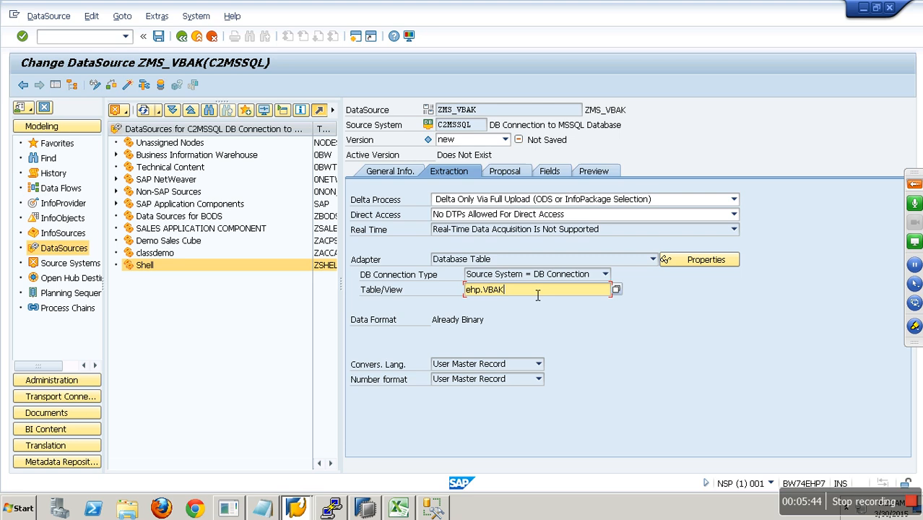
{"action": "key", "text": "BackSpace"}
{"action": "key", "text": "BackSpace"}
{"action": "key", "text": "BackSpace"}
{"action": "key", "text": "BackSpace"}
{"action": "key", "text": "BackSpace"}
{"action": "key", "text": "BackSpace"}
{"action": "key", "text": "BackSpace"}
{"action": "left_click", "coordinate": [618, 291]}
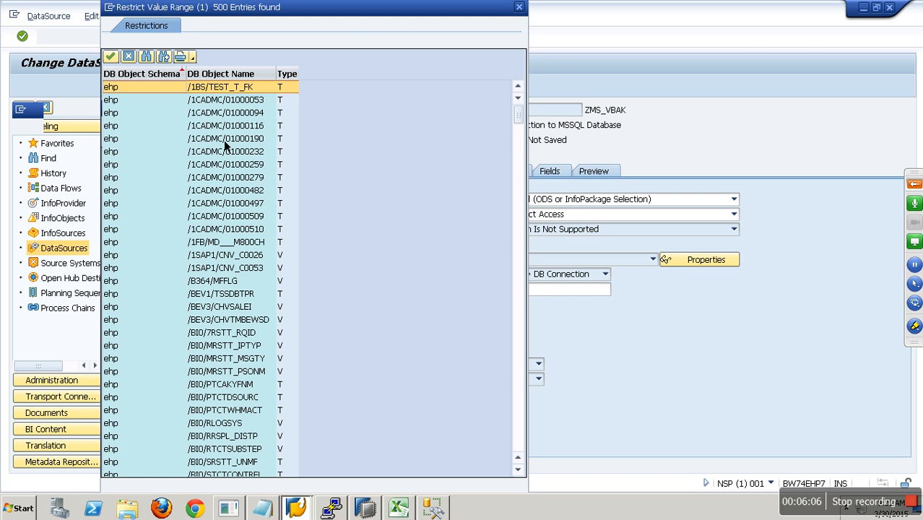
{"action": "left_click_drag", "start_coordinate": [524, 119], "coordinate": [531, 346]}
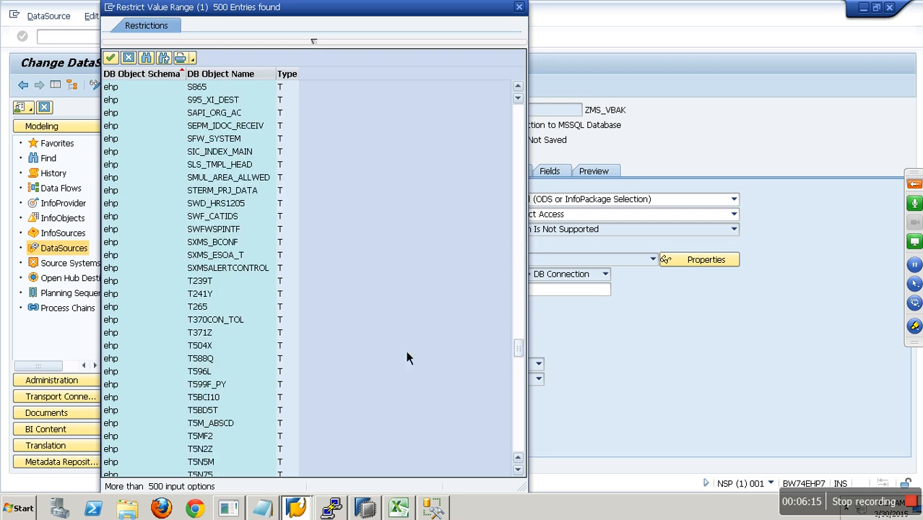
{"action": "left_click_drag", "start_coordinate": [517, 352], "coordinate": [528, 453]}
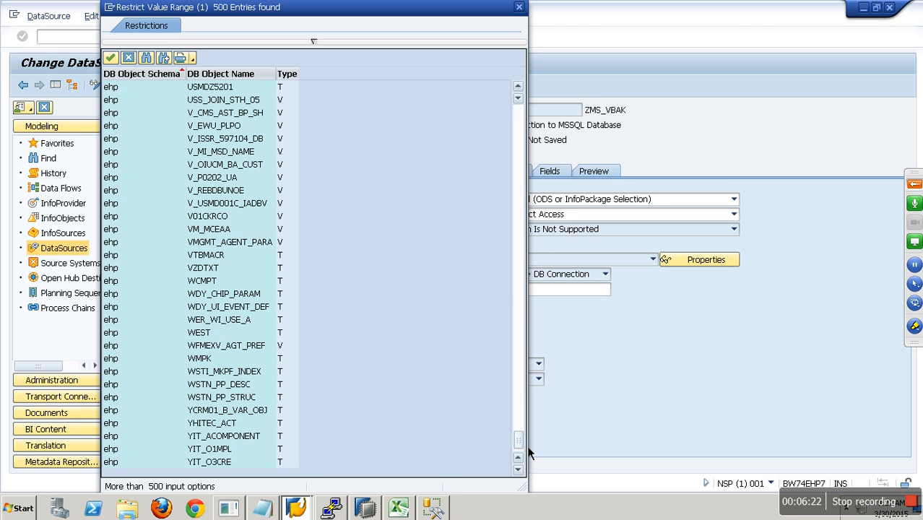
{"action": "left_click_drag", "start_coordinate": [527, 446], "coordinate": [514, 384]}
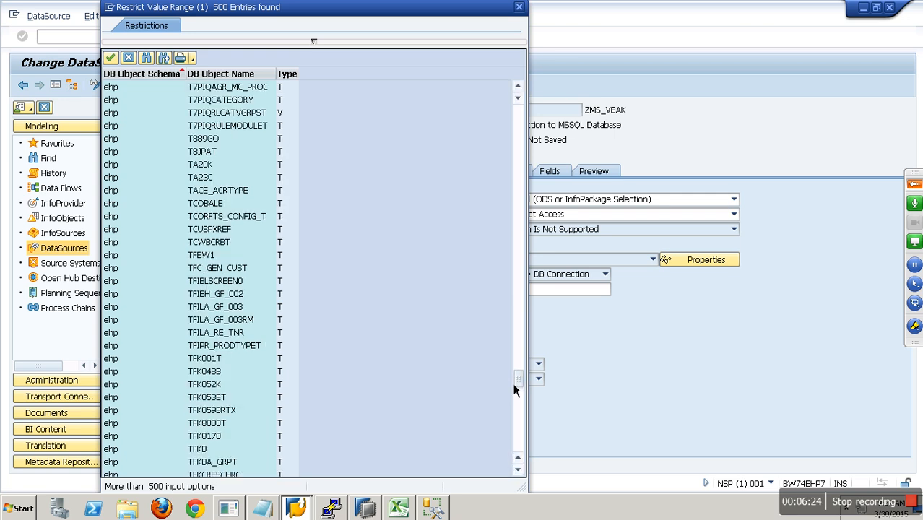
{"action": "double_click", "coordinate": [202, 177]}
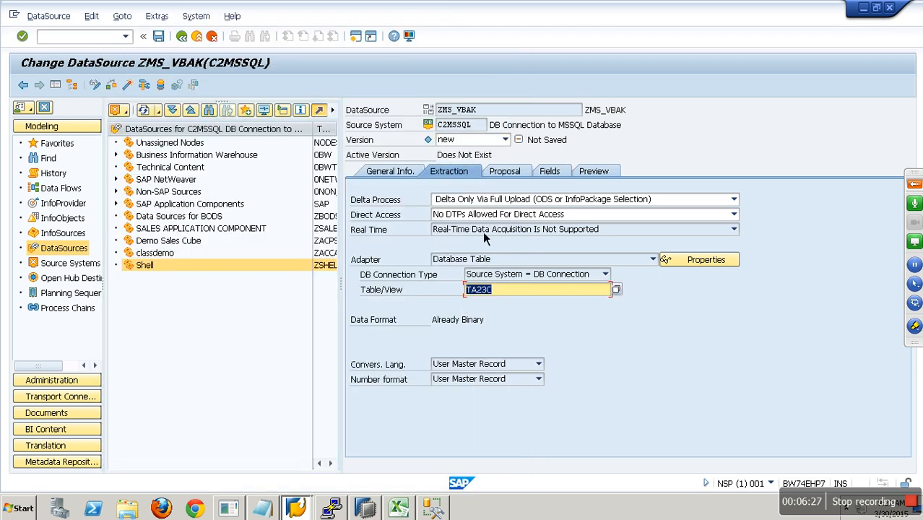
Step: Load the field proposal for table TA23C, transfer it to the DataSource's field list, and activate the DataSource
{"action": "left_click", "coordinate": [511, 174]}
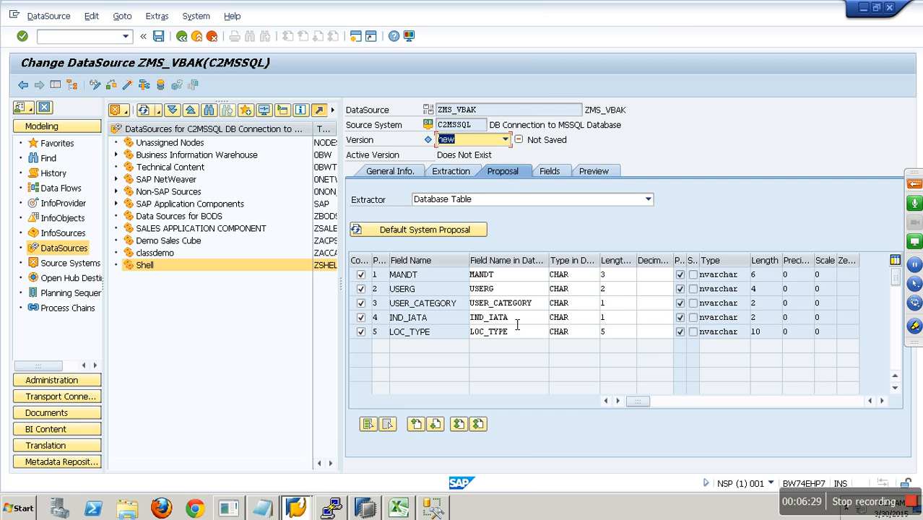
{"action": "left_click", "coordinate": [549, 171]}
{"action": "left_click", "coordinate": [131, 86]}
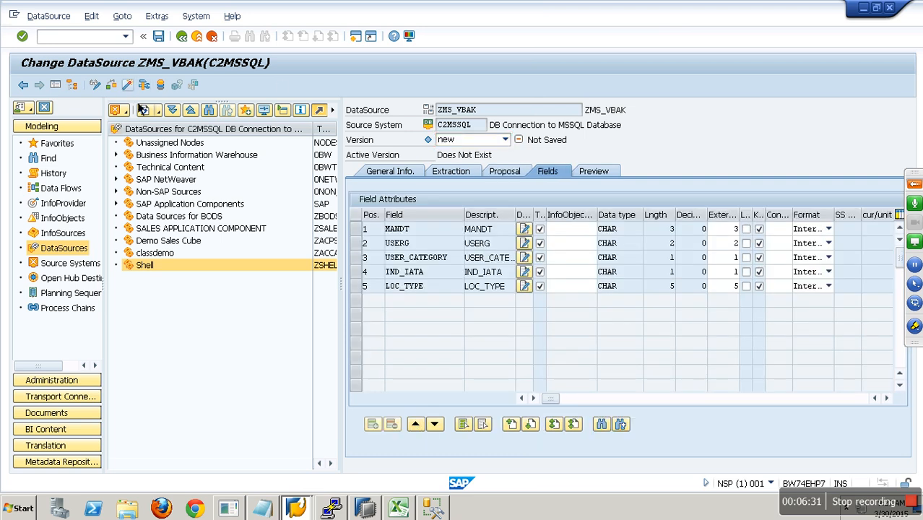
Step: Read the preview data of the activated DataSource ZMS_VBAK and review its extraction settings
{"action": "left_click", "coordinate": [594, 174]}
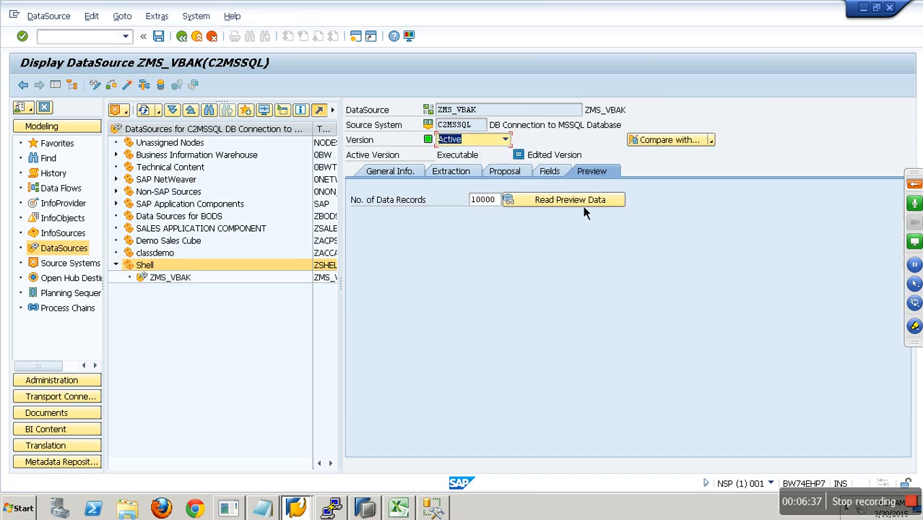
{"action": "left_click", "coordinate": [583, 208]}
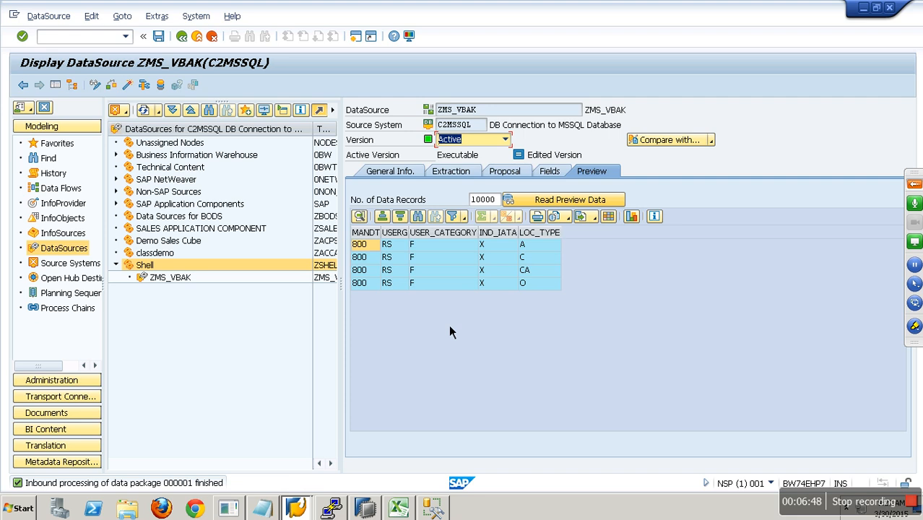
{"action": "left_click", "coordinate": [449, 171]}
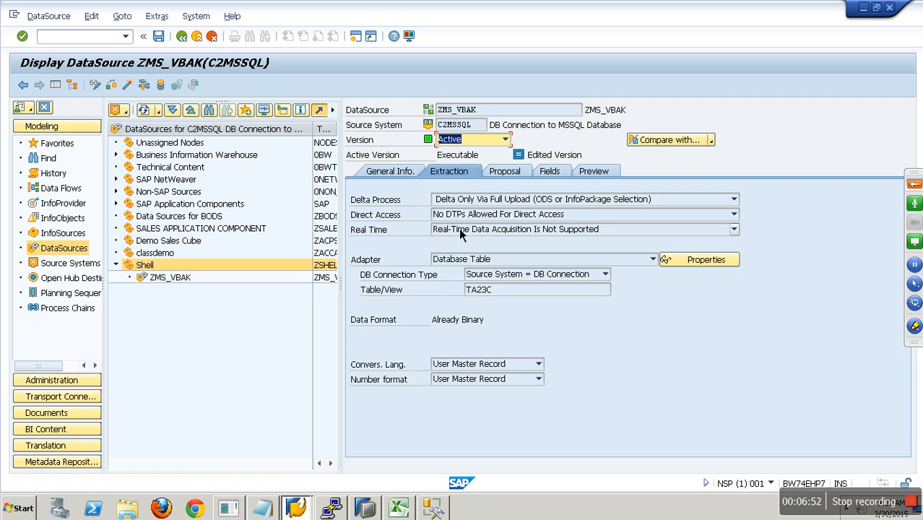